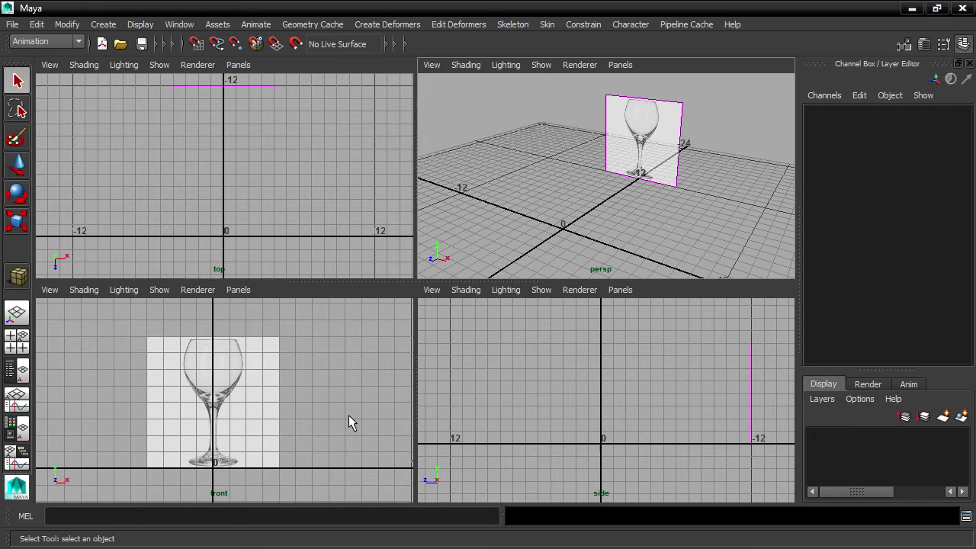
- Draw an open, loop-like practice curve with eight control vertices in the top view using the CV Curve Tool
left_click(103, 26)
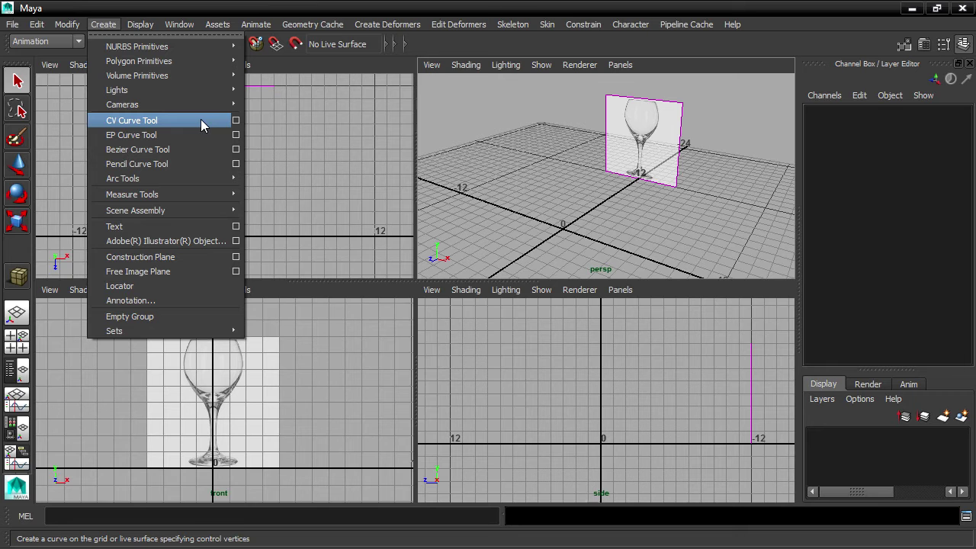
left_click(200, 120)
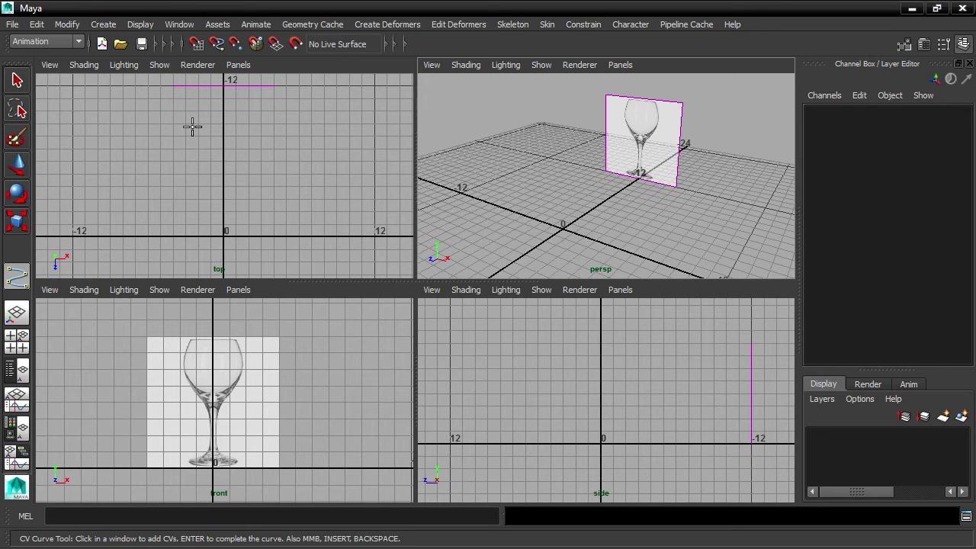
left_click(194, 118)
left_click(302, 125)
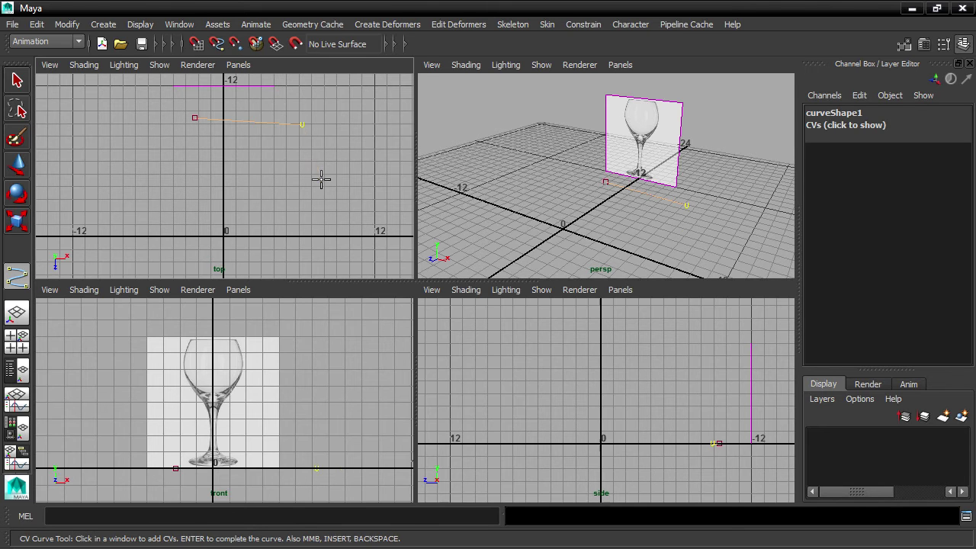
left_click(321, 180)
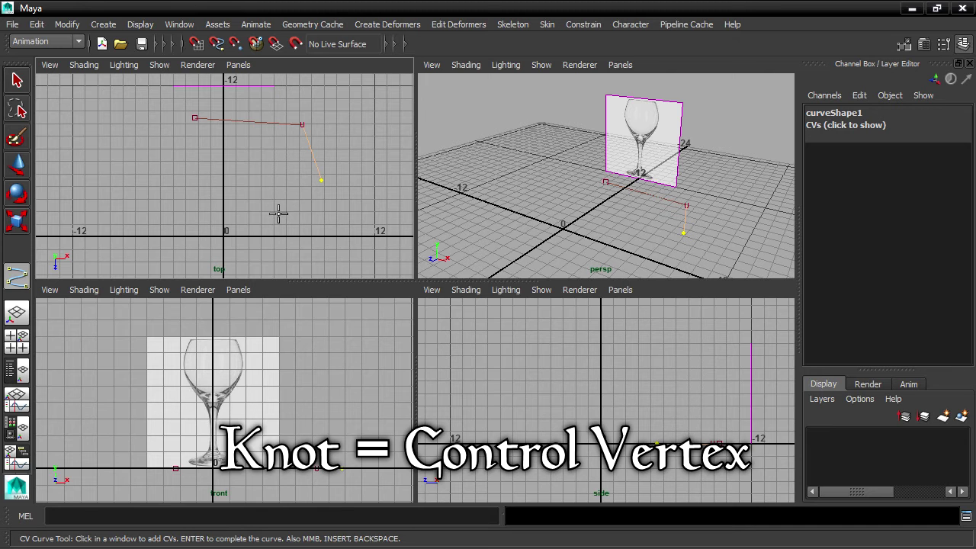
left_click(277, 219)
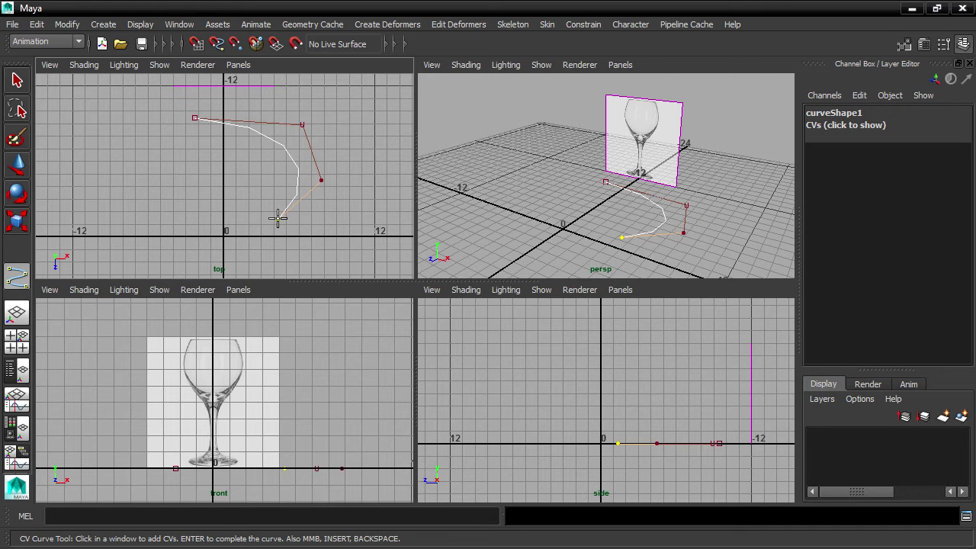
left_click(162, 192)
left_click(135, 151)
left_click(129, 124)
left_click(144, 113)
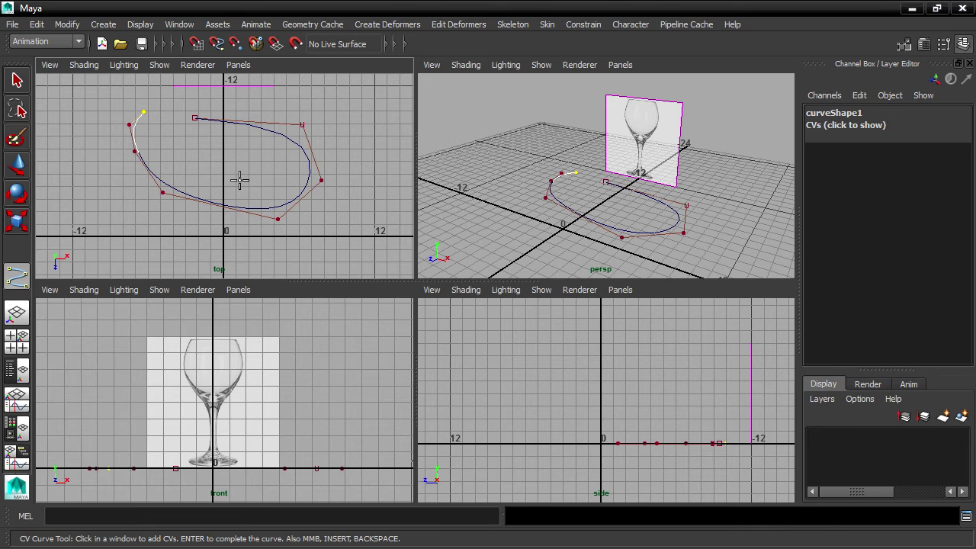
key("Return")
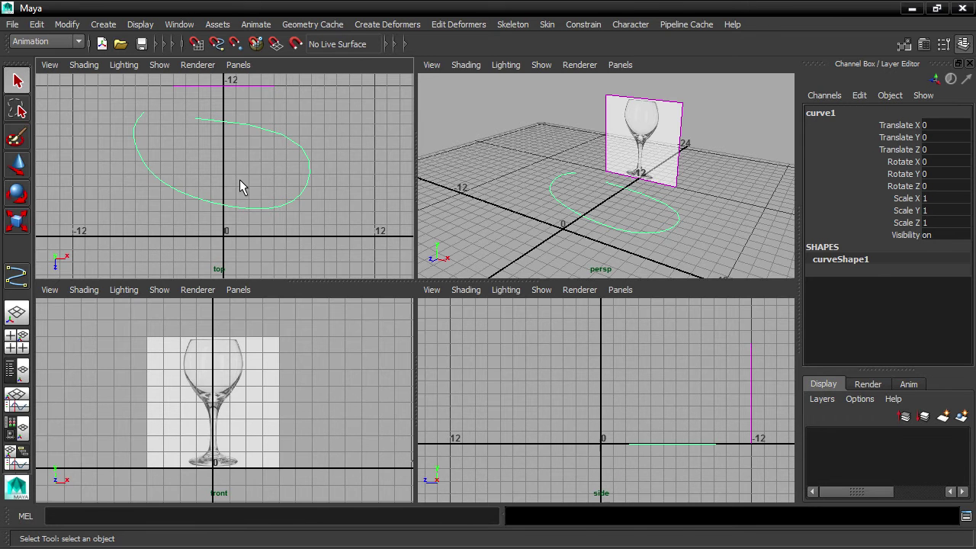
- Maximize the top view and compare the curve's rough, medium and fine display smoothness up close, ending on fine
key("space")
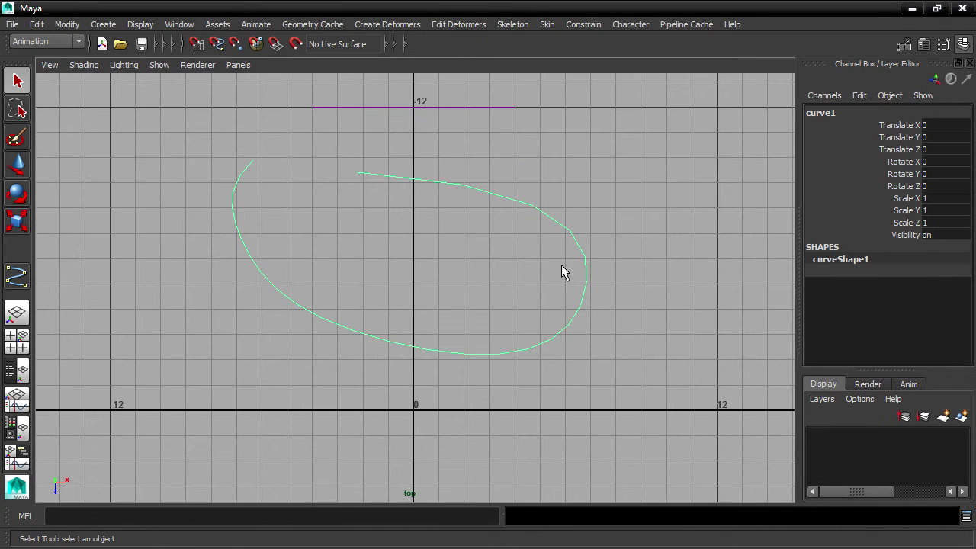
right_click_drag(506, 233, 649, 209, "alt")
middle_click_drag(649, 200, 613, 263, "alt")
right_click_drag(599, 264, 645, 236, "alt")
middle_click_drag(645, 236, 588, 237, "alt")
right_click_drag(608, 275, 762, 244, "alt")
middle_click_drag(763, 244, 424, 162, "alt")
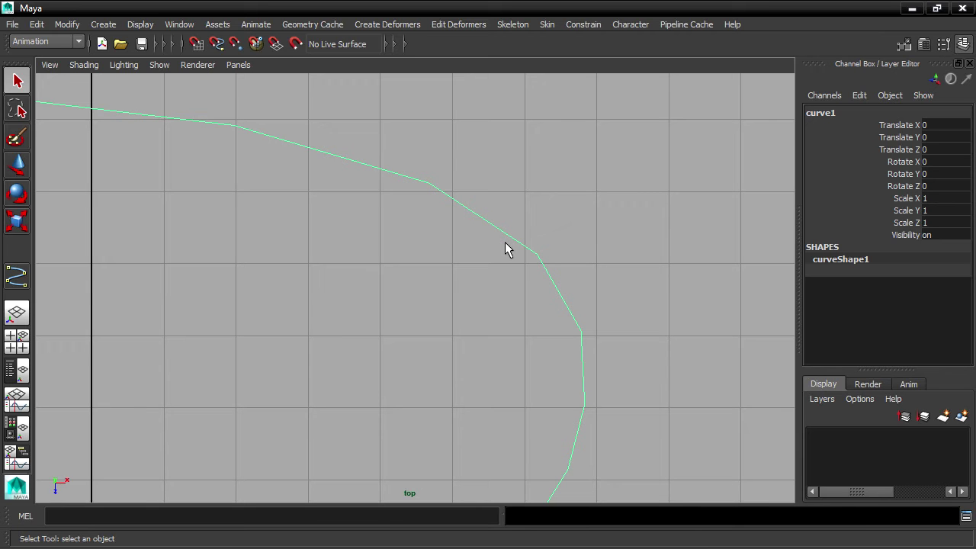
key("2")
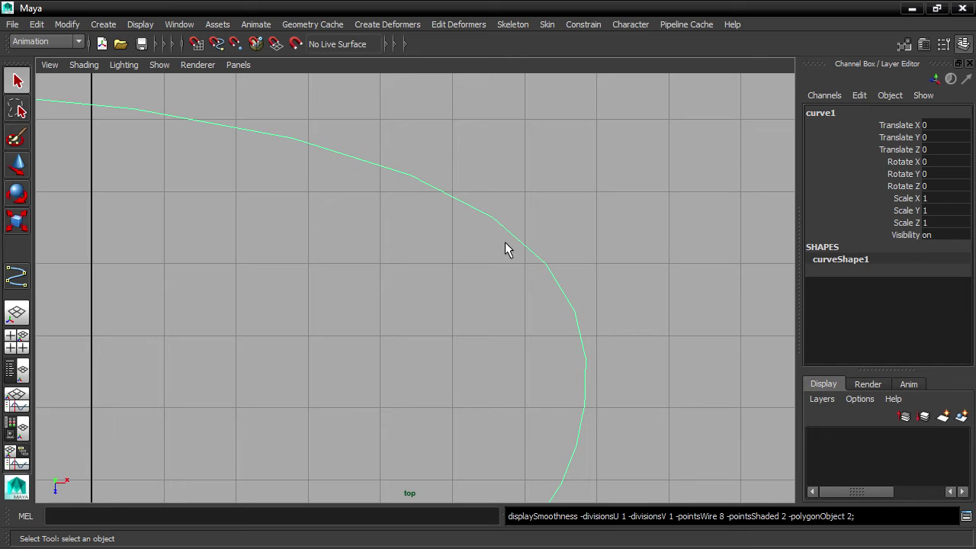
key("3")
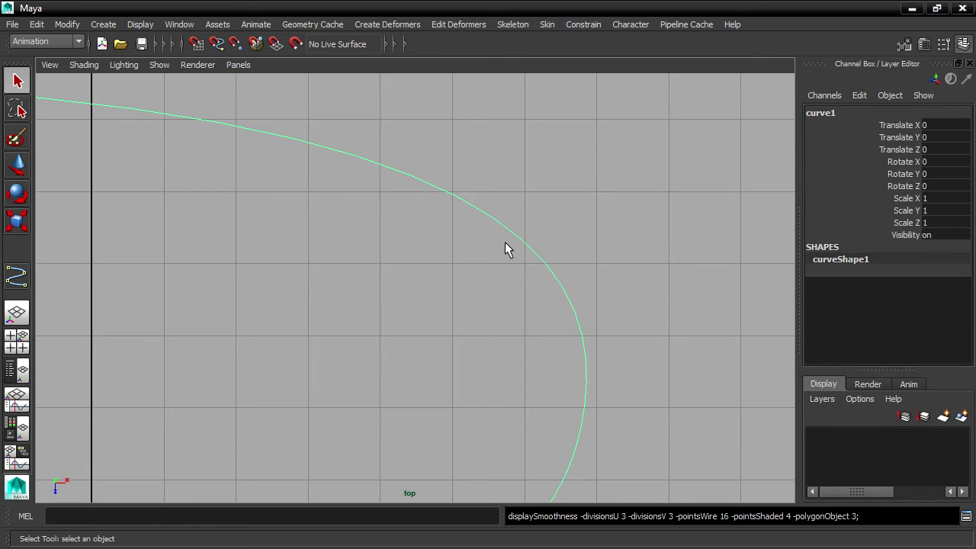
key("1")
key("2")
key("3")
- Delete the practice curve from the top view
scroll(505, 242, "down", 4)
middle_click_drag(521, 322, 669, 303, "alt")
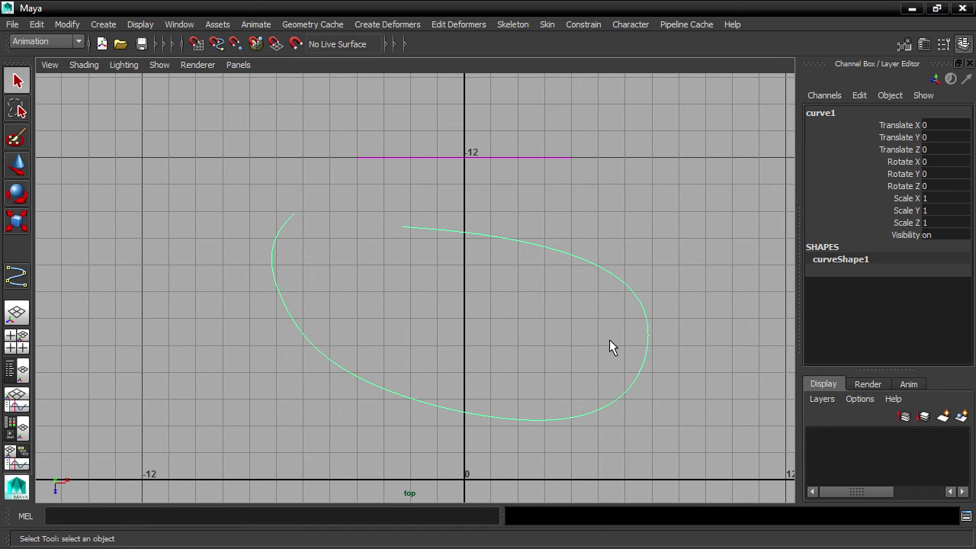
key("Delete")
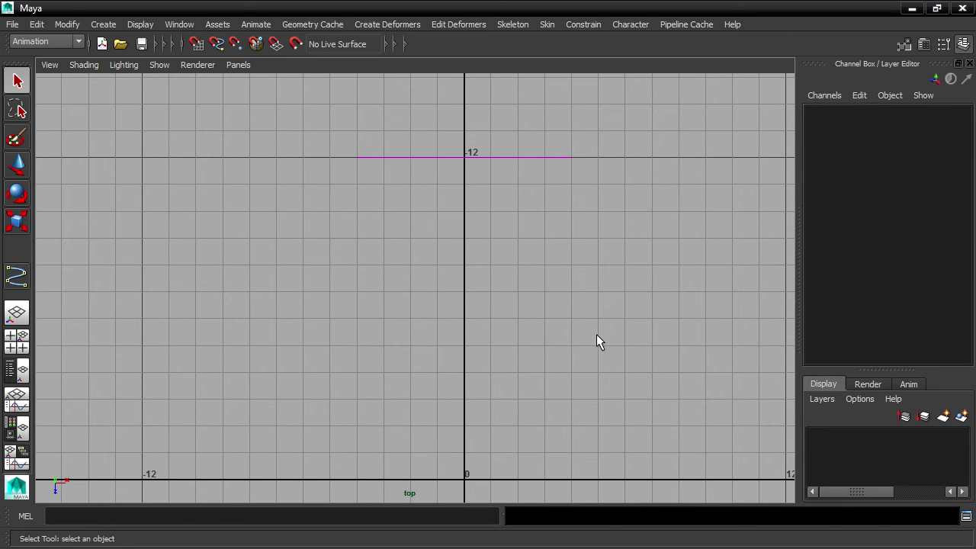
- Maximize the front view and frame the whole wine glass reference image in it
key("space")
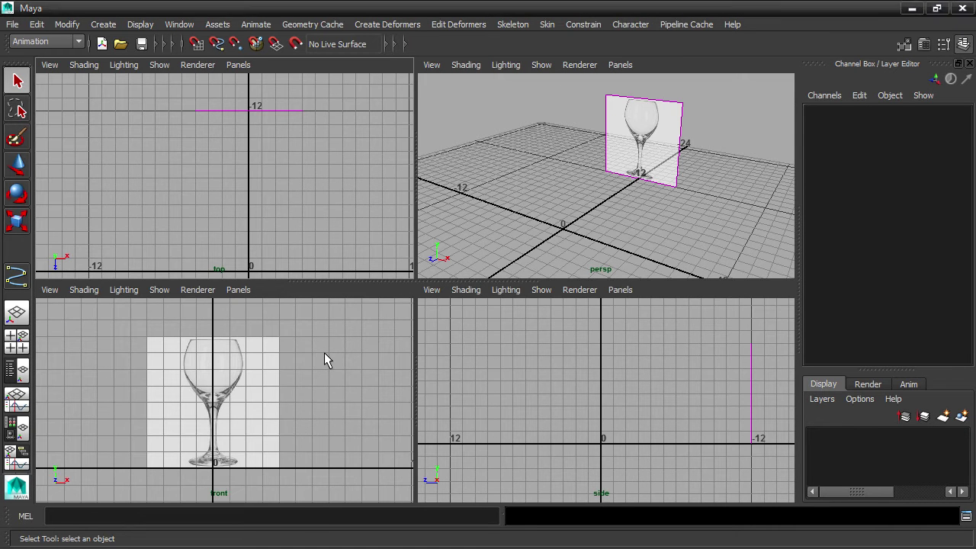
key("space")
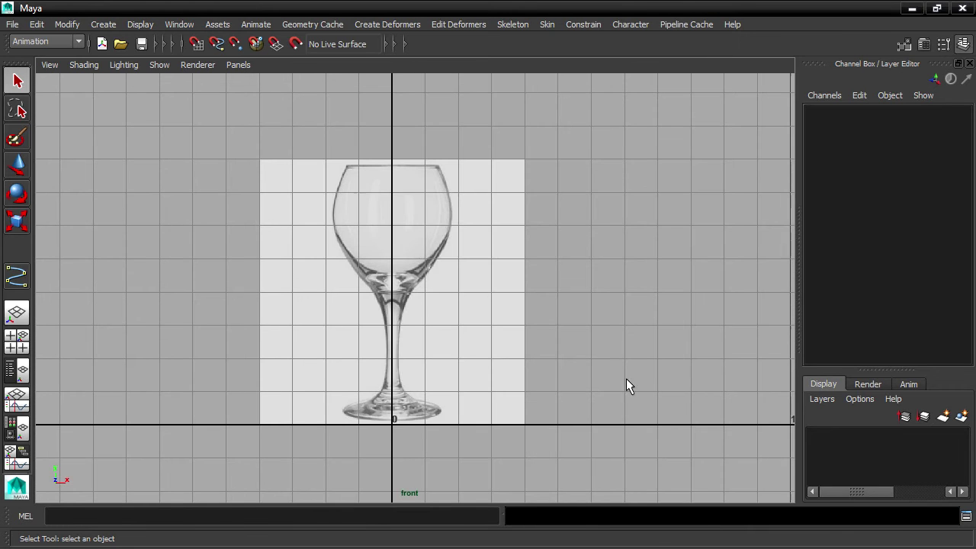
middle_click_drag(471, 290, 516, 284, "alt")
right_click_drag(516, 284, 733, 275, "alt")
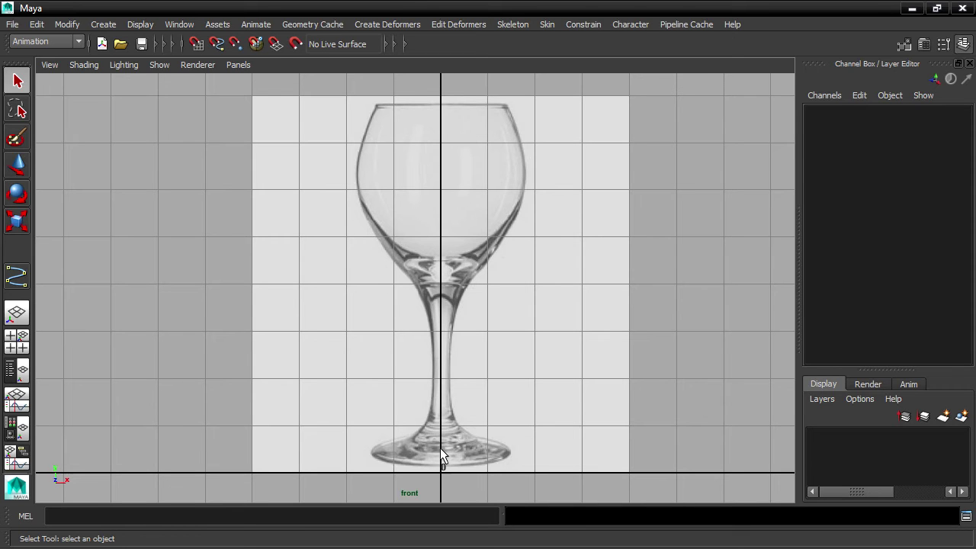
left_click(196, 44)
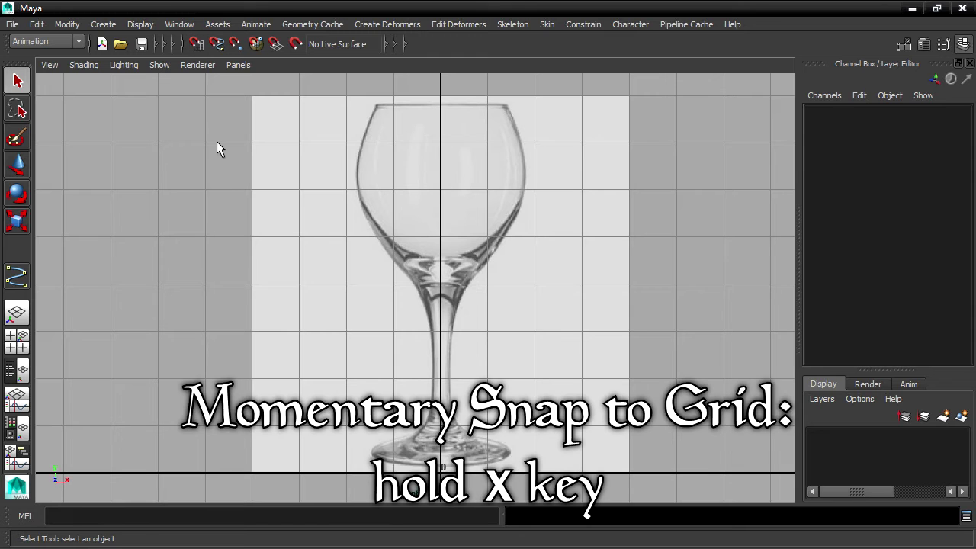
key("x")
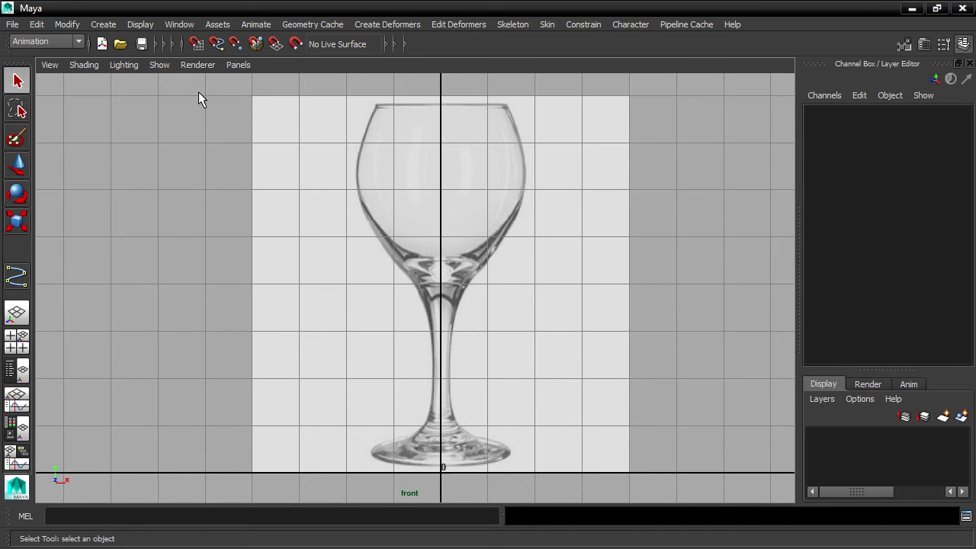
- Start a CV curve with two grid-snapped vertices one unit above the origin, on the centre axis and two units to its right
left_click(103, 25)
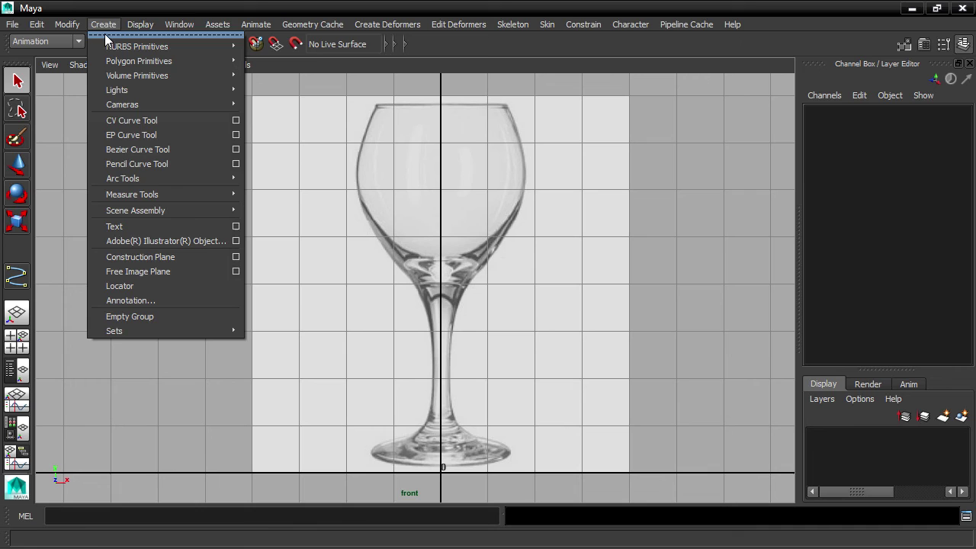
left_click(181, 119)
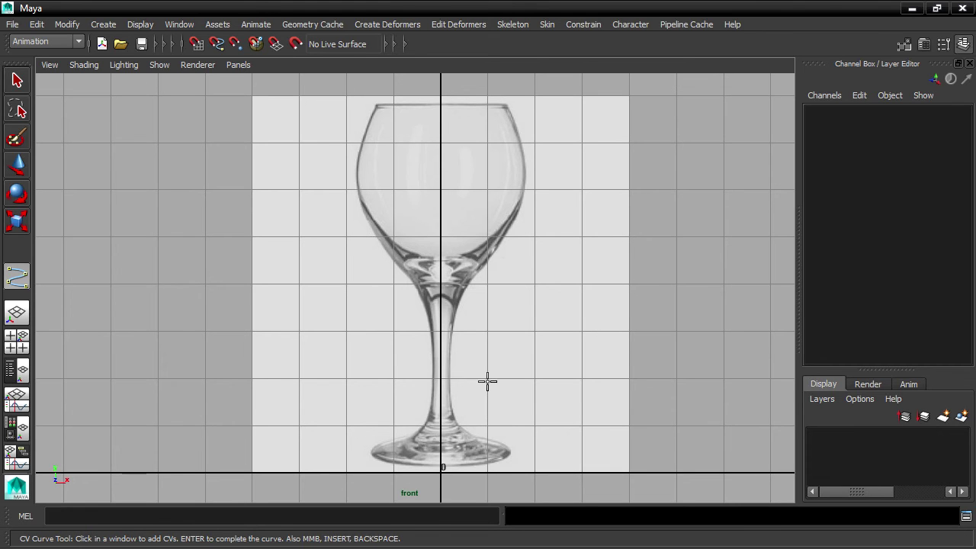
key("x")
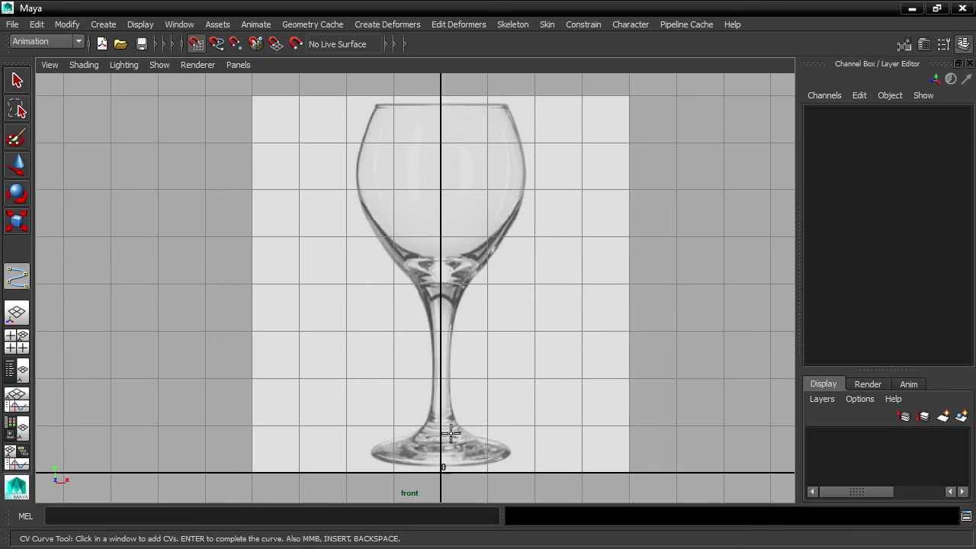
left_click(440, 425)
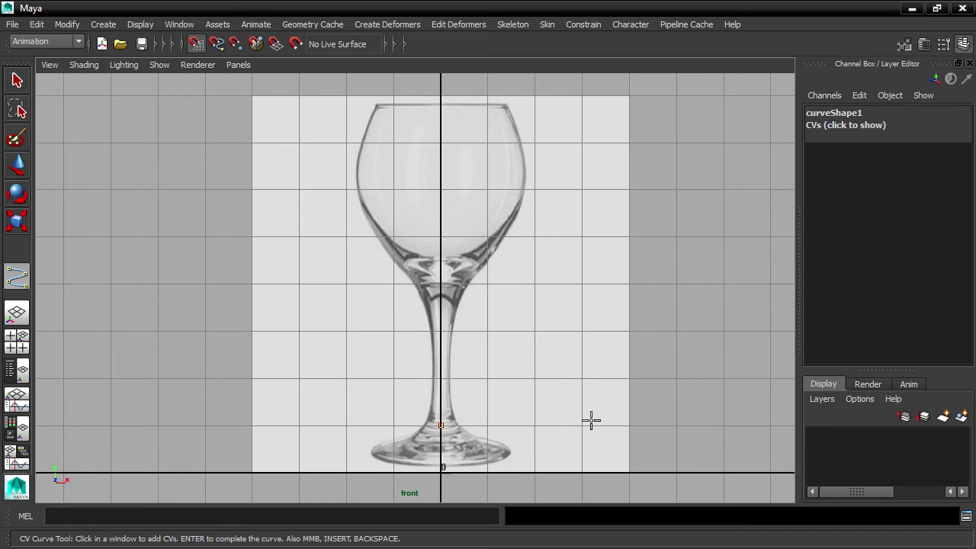
left_click(534, 426)
key("x")
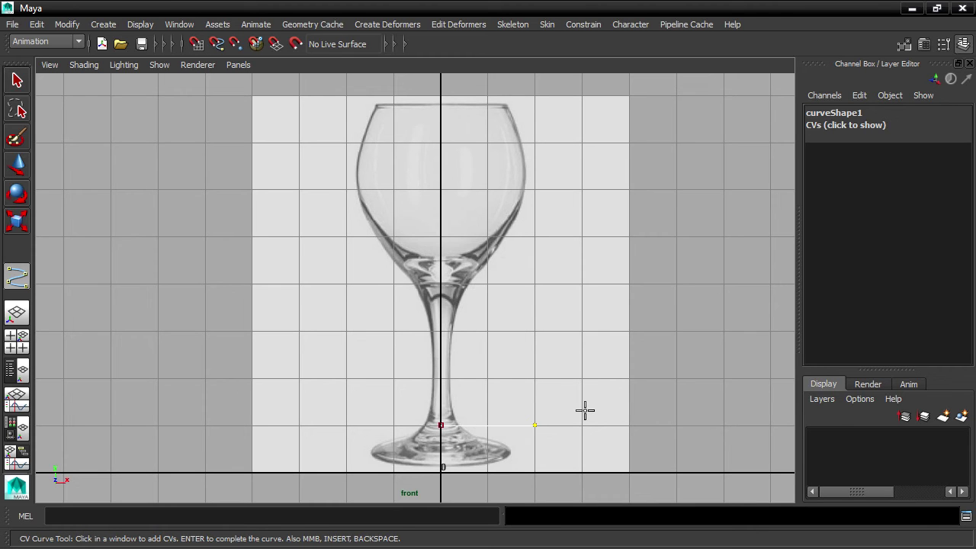
- Continue the curve with unsnapped vertices over the foot, up the stem and along the bowl's outer right side to the rim
left_click(534, 416)
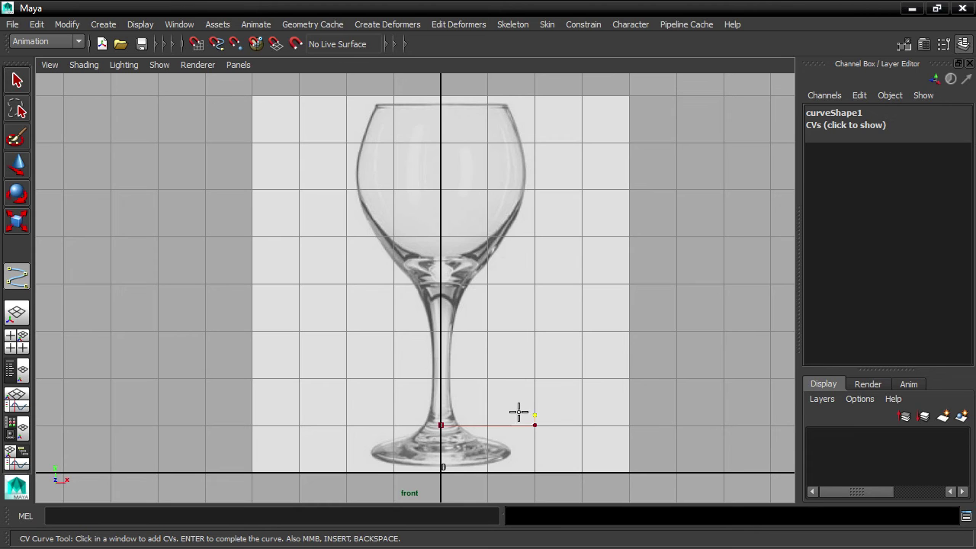
left_click(472, 409)
left_click(450, 387)
left_click(456, 319)
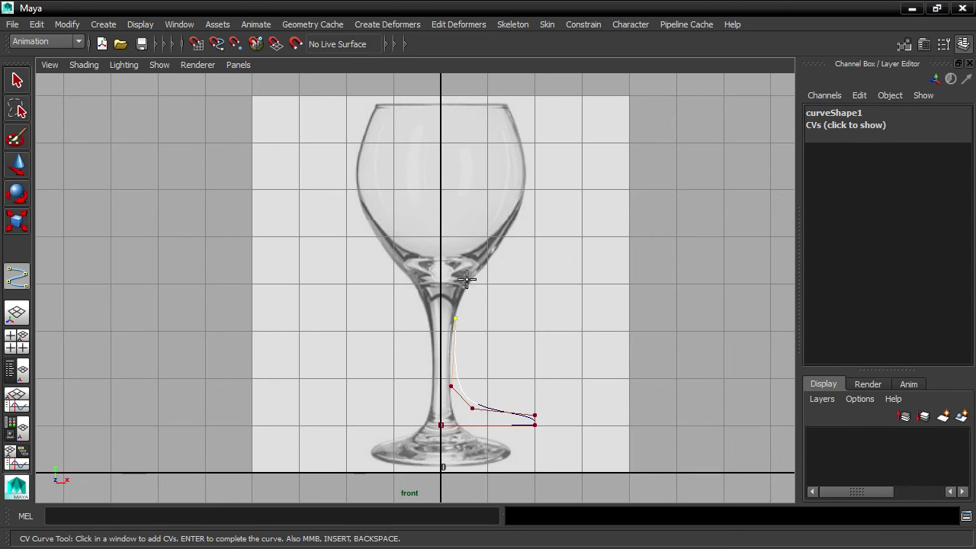
left_click(494, 254)
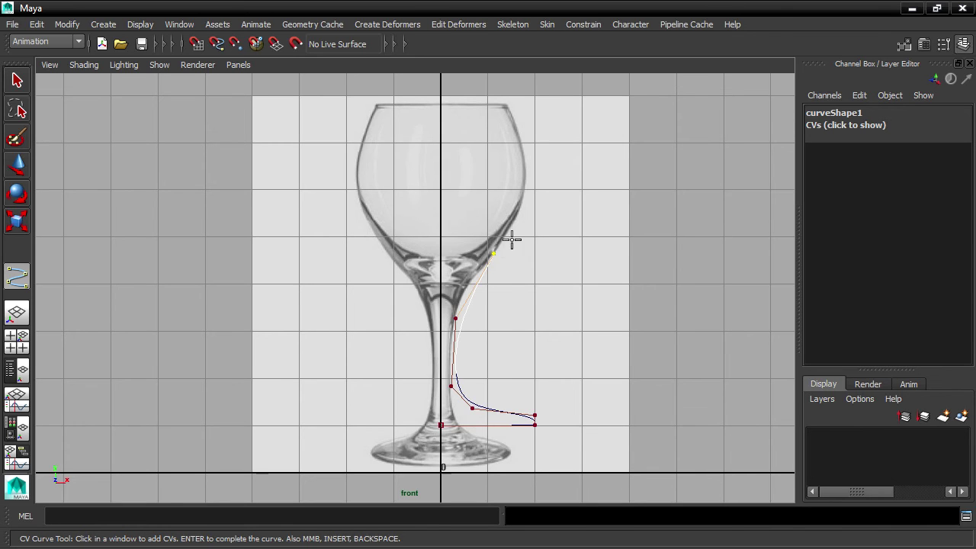
left_click(525, 197)
left_click(520, 140)
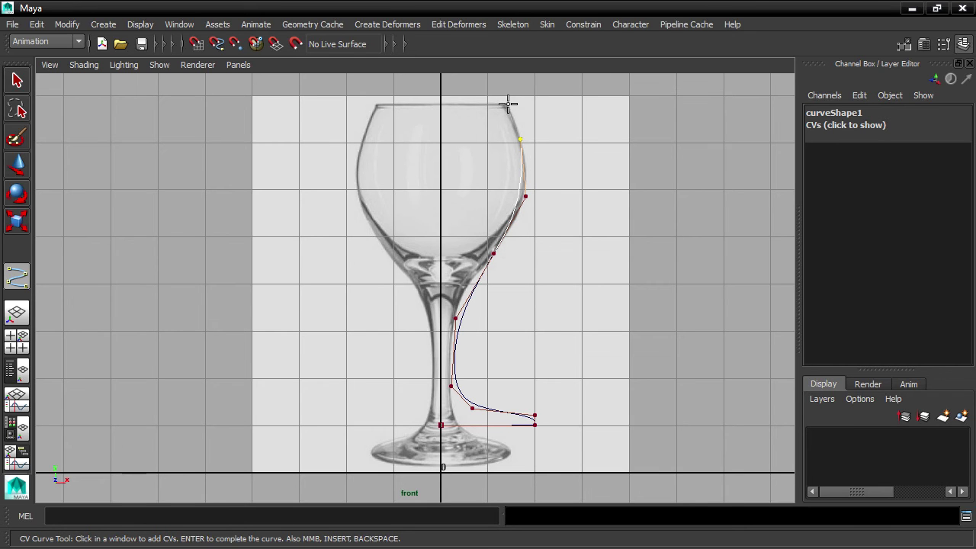
left_click(510, 105)
- Trace the bowl's inner wall down from the rim to just past the centre axis and finish the curve
left_click(516, 140)
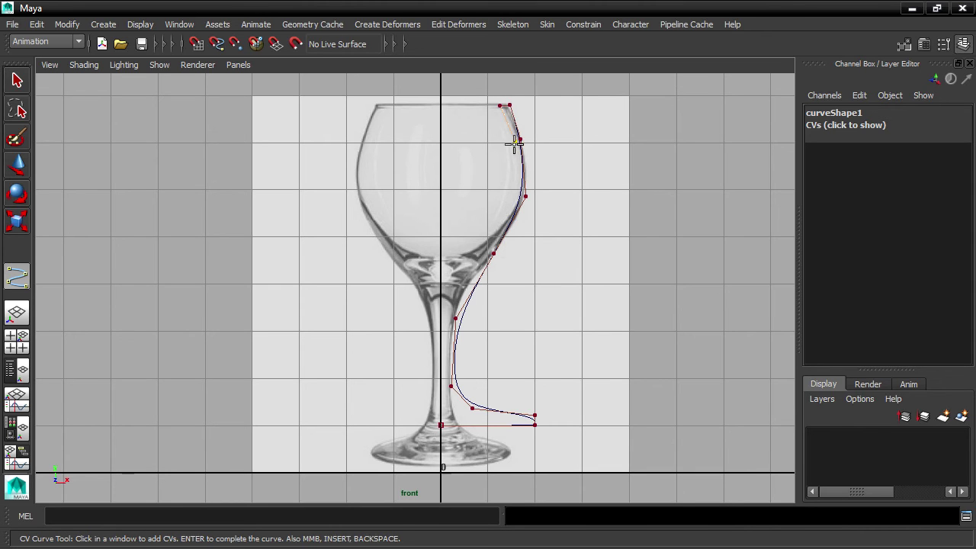
left_click(517, 186)
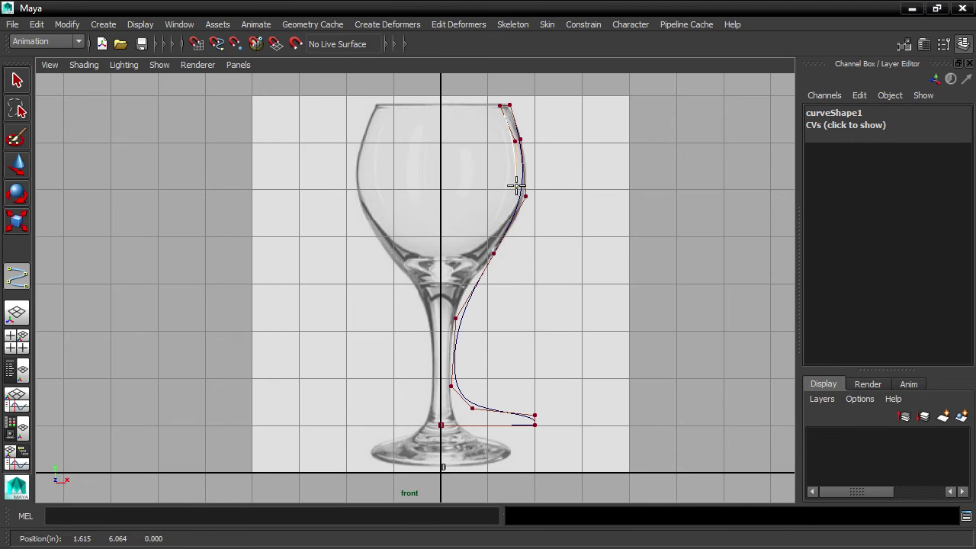
left_click(495, 233)
left_click(466, 253)
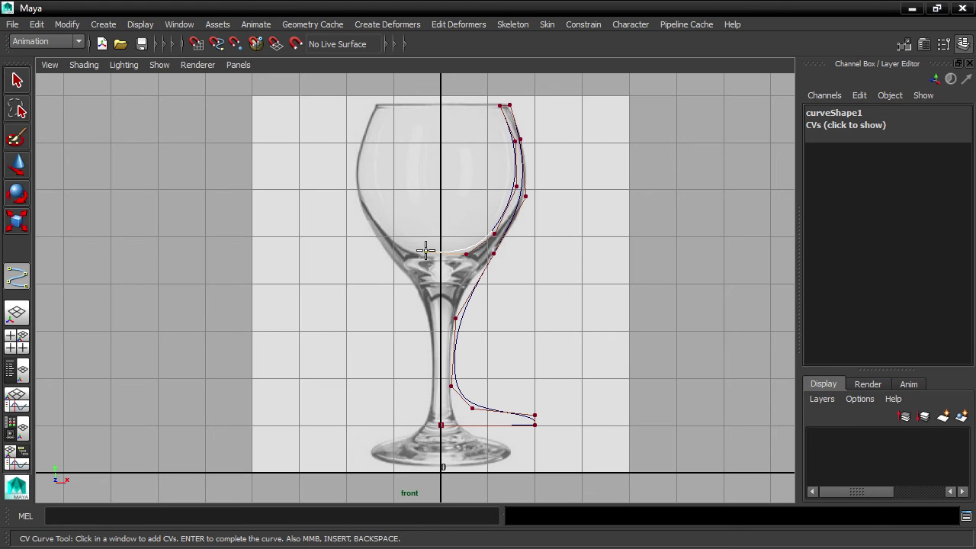
left_click(425, 250)
key("q")
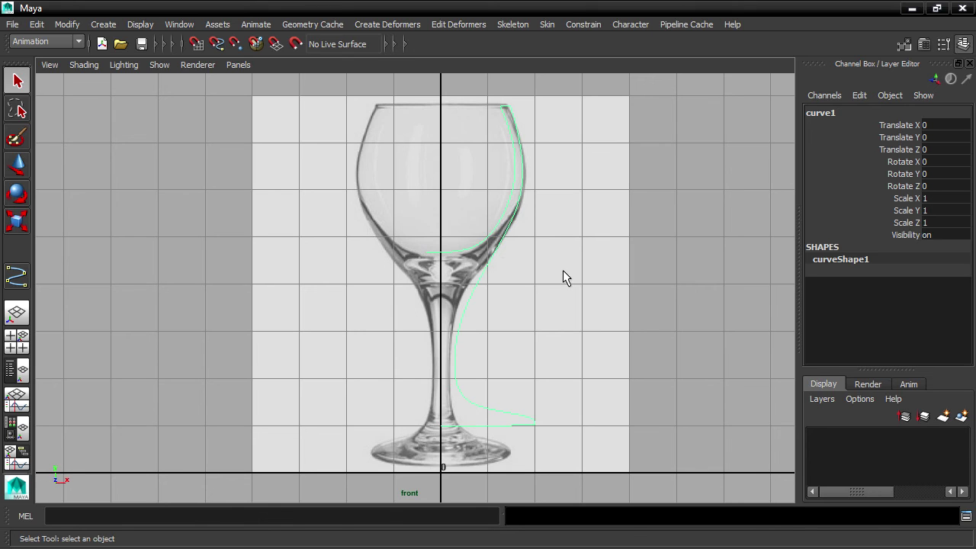
- Display the control vertices of the wine glass curve around the bottom of the bowl
left_click(689, 267)
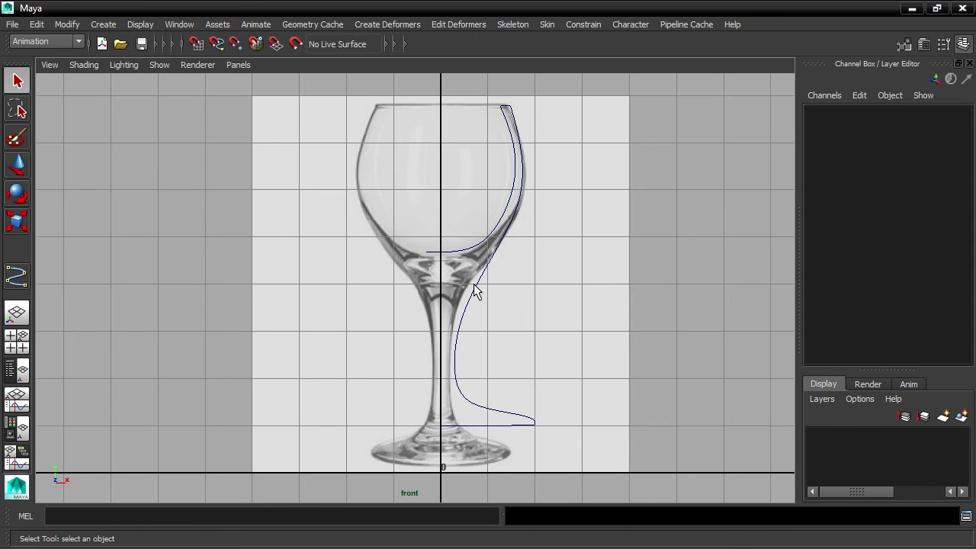
right_click_drag(406, 262, 766, 262, "alt")
middle_click_drag(661, 257, 648, 329, "alt")
right_click_drag(647, 328, 736, 323, "alt")
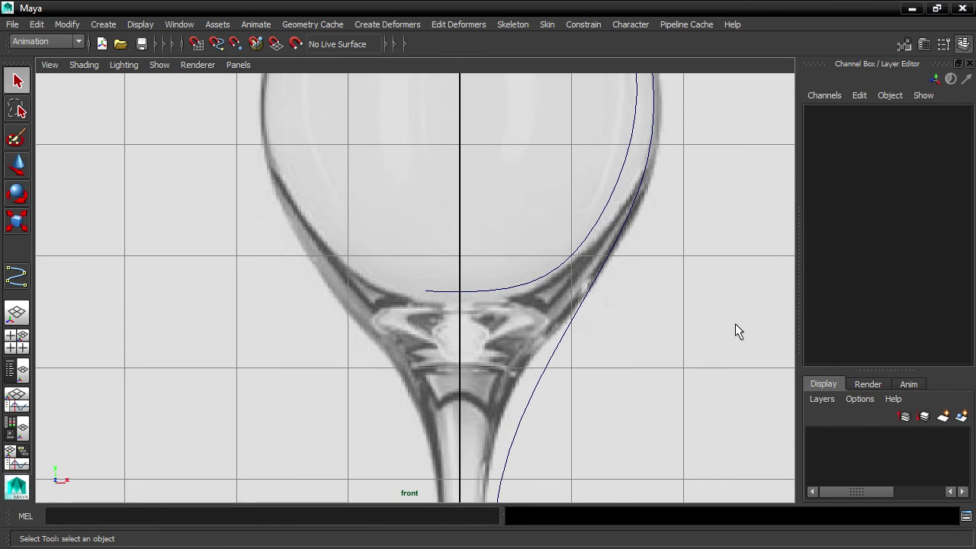
left_click(525, 289)
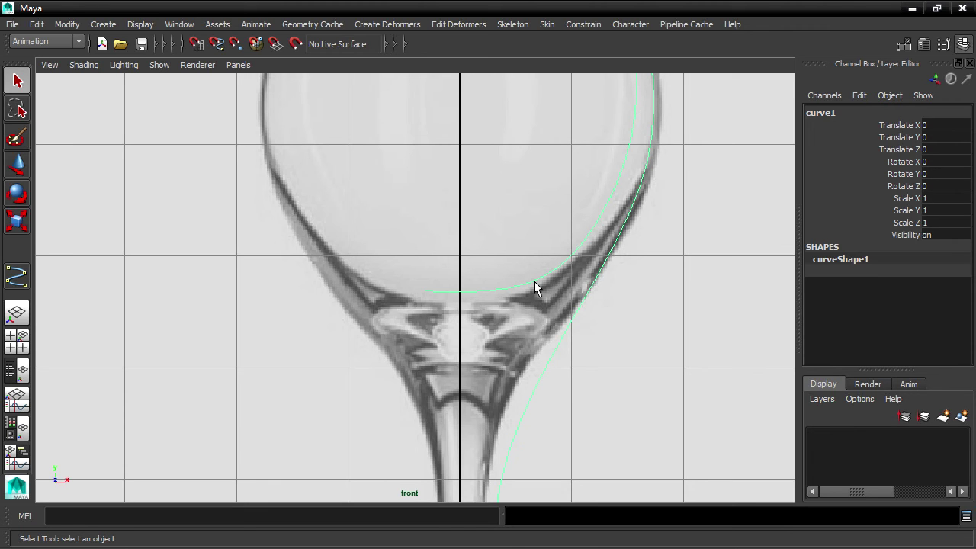
right_click(534, 288)
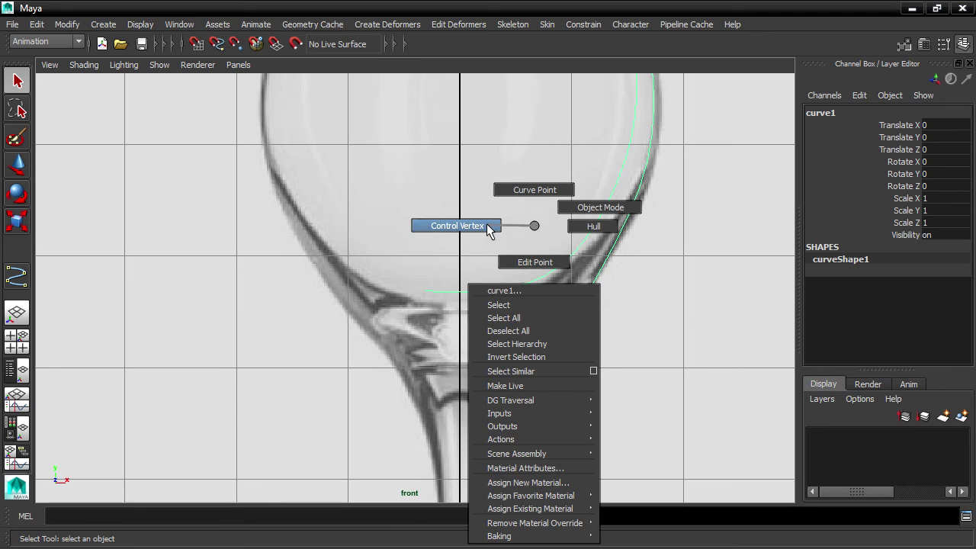
right_click_drag(489, 229, 487, 229)
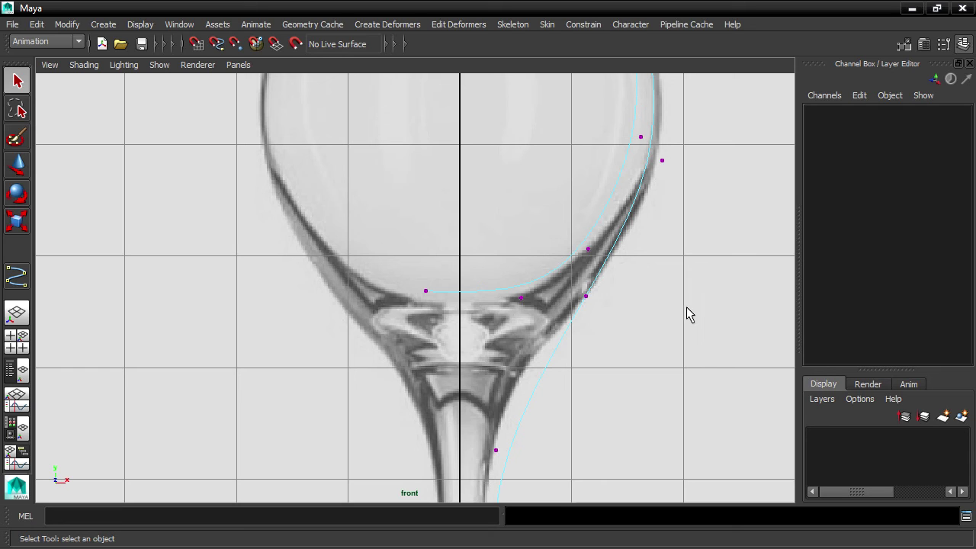
- Move the two inner-wall vertices at the lower bowl outward so the curve follows the inside of the glass in the image
left_click(522, 297)
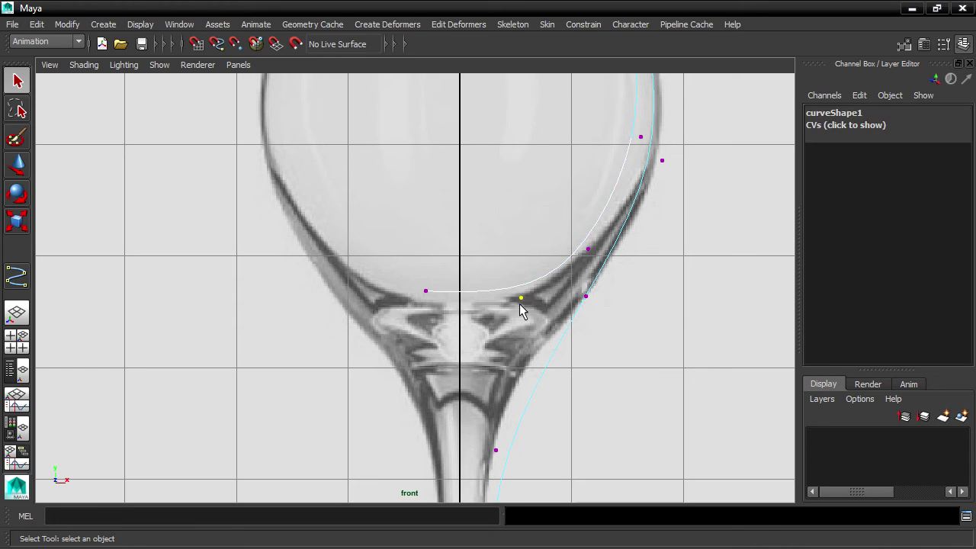
left_click(17, 163)
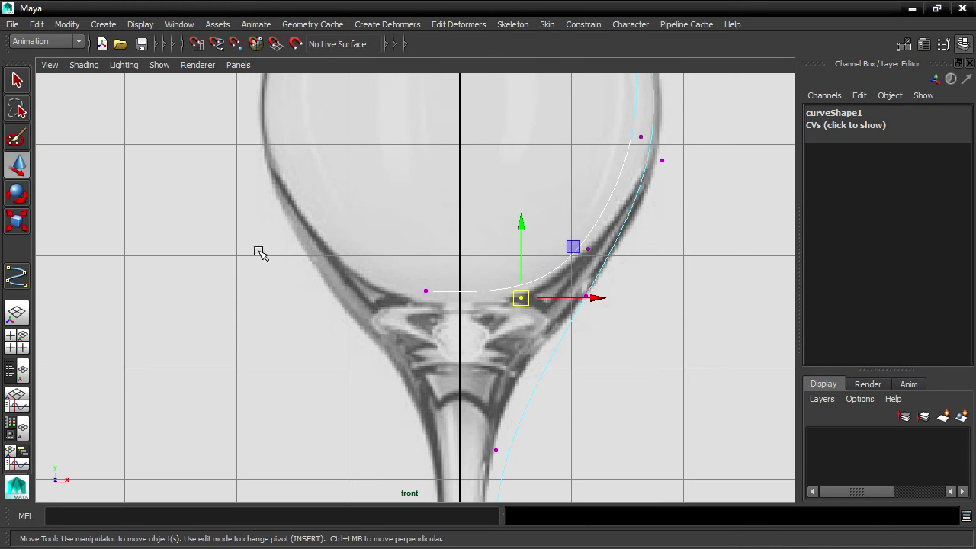
mouse_move(521, 298)
left_mouse_down()
mouse_move(542, 174)
mouse_move(521, 322)
mouse_move(544, 290)
mouse_move(531, 306)
left_mouse_up()
left_click(581, 242)
left_click_drag(580, 239, 611, 226)
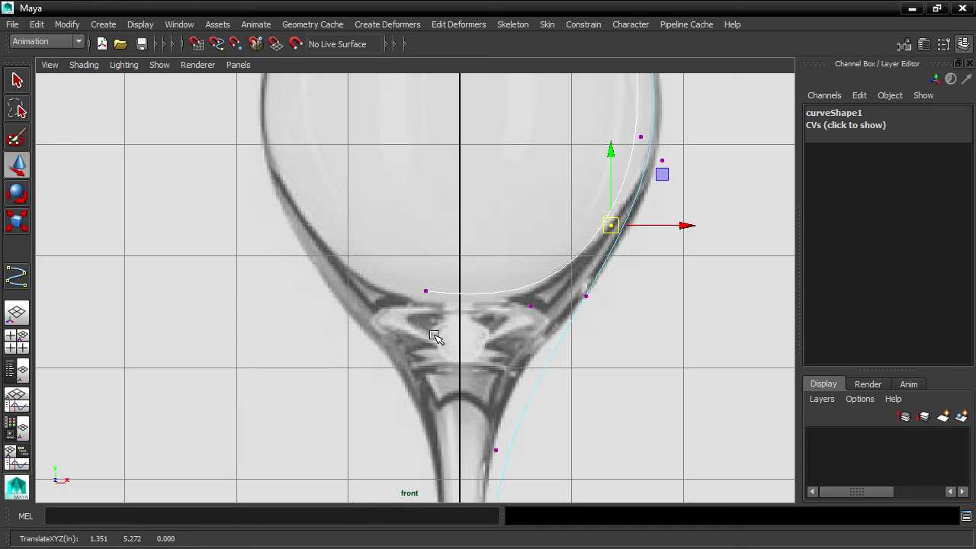
- Place the curve's inner end vertex exactly at X 0 and lower it slightly to about Y 4.65
left_click_drag(389, 263, 446, 340)
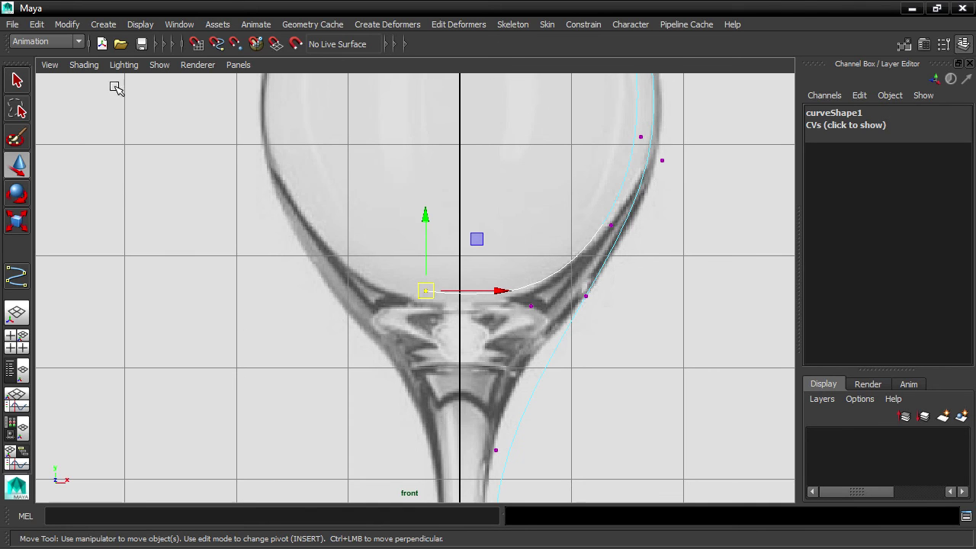
left_click(405, 45)
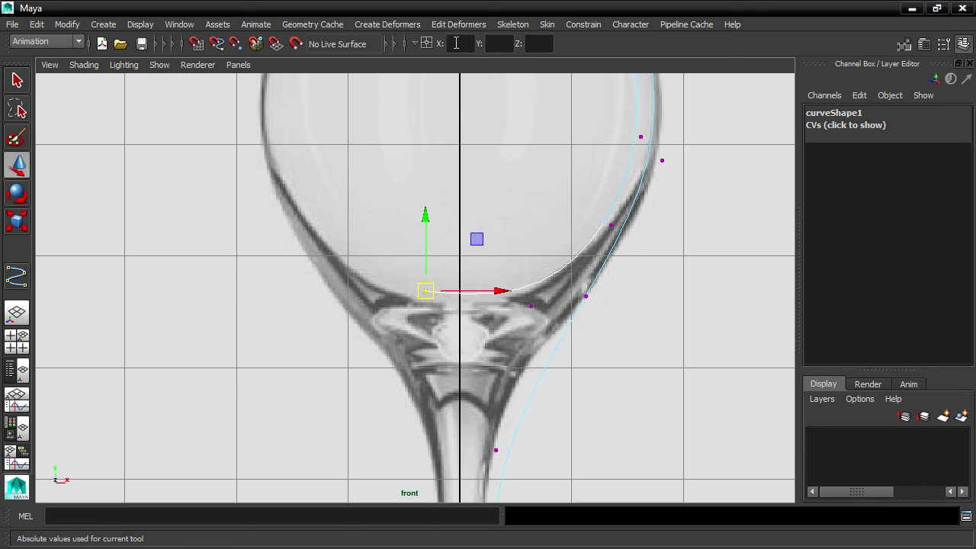
type("0")
key("Return")
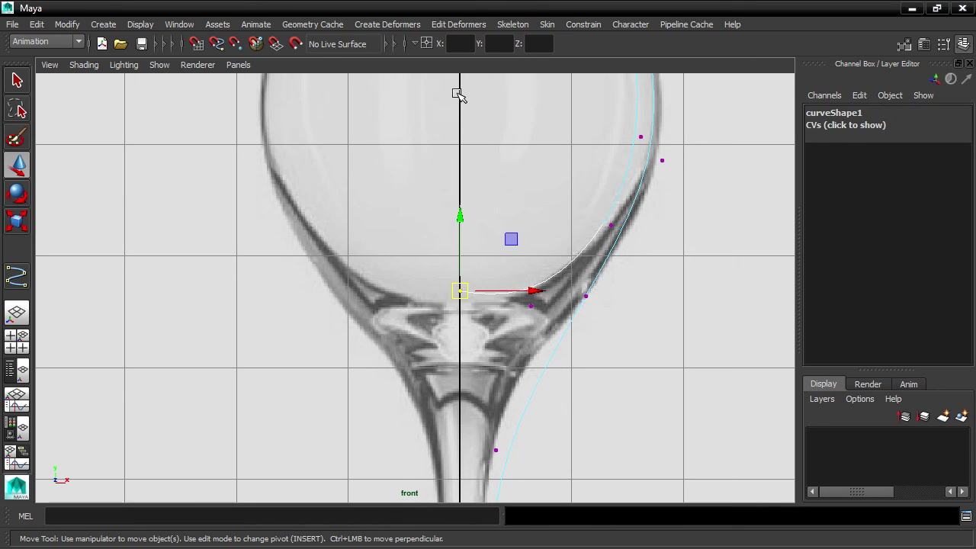
mouse_move(462, 218)
left_mouse_down()
mouse_move(464, 246)
mouse_move(455, 190)
mouse_move(444, 224)
left_mouse_up()
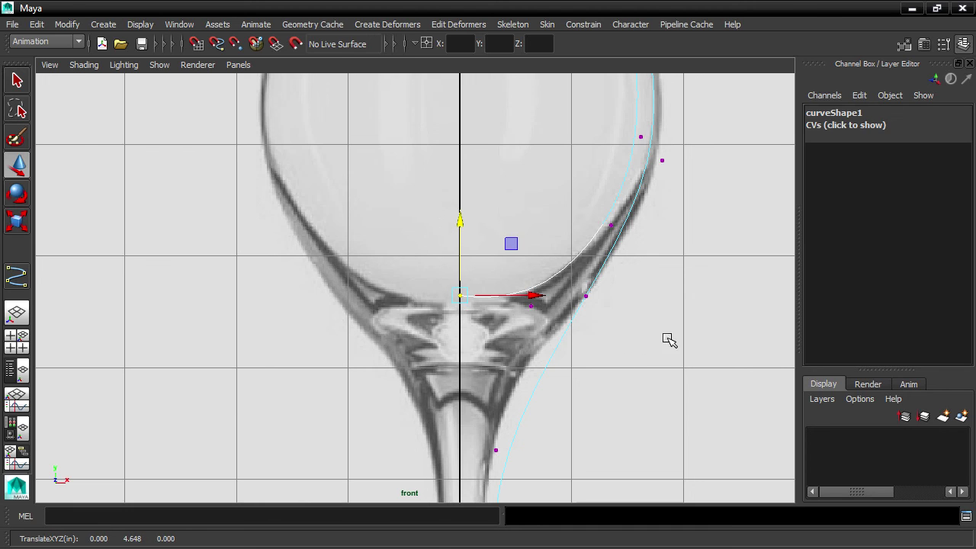
- Reposition the outer vertices under the bowl and at the upper stem so the curve follows the glass outline
left_click(588, 296)
mouse_move(588, 296)
left_mouse_down()
mouse_move(608, 309)
mouse_move(571, 303)
left_mouse_up()
middle_click_drag(524, 418, 516, 286, "alt")
left_click_drag(498, 309, 494, 269)
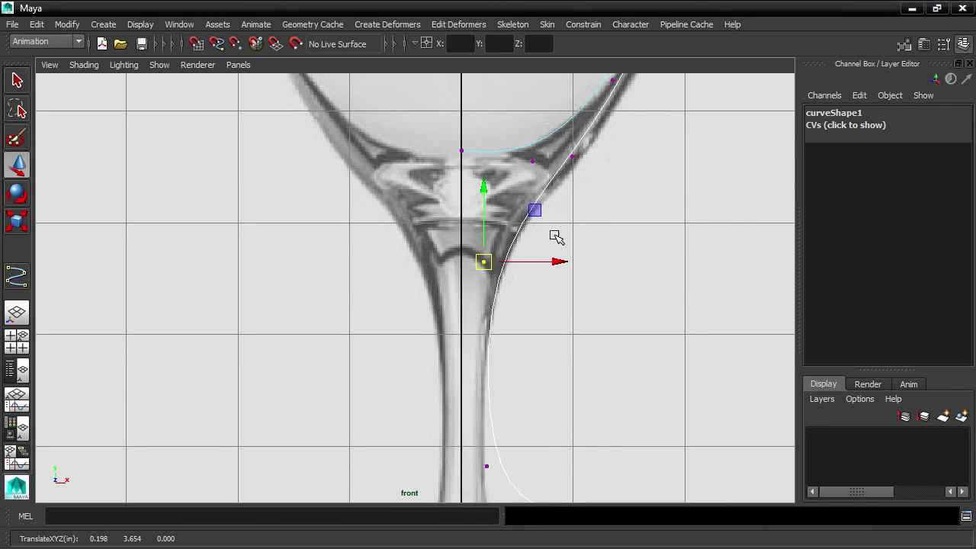
left_click(573, 157)
left_click_drag(573, 156, 573, 178)
- Move the lower stem vertex slightly inward and down to bring the curve against the stem's edge
middle_click_drag(565, 358, 559, 173, "alt")
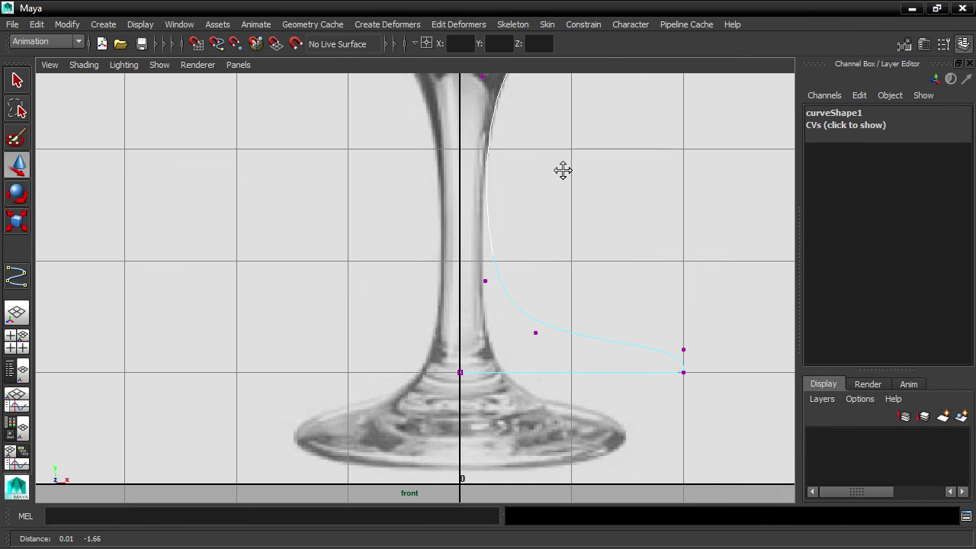
left_click(482, 284)
left_click_drag(481, 285, 479, 293)
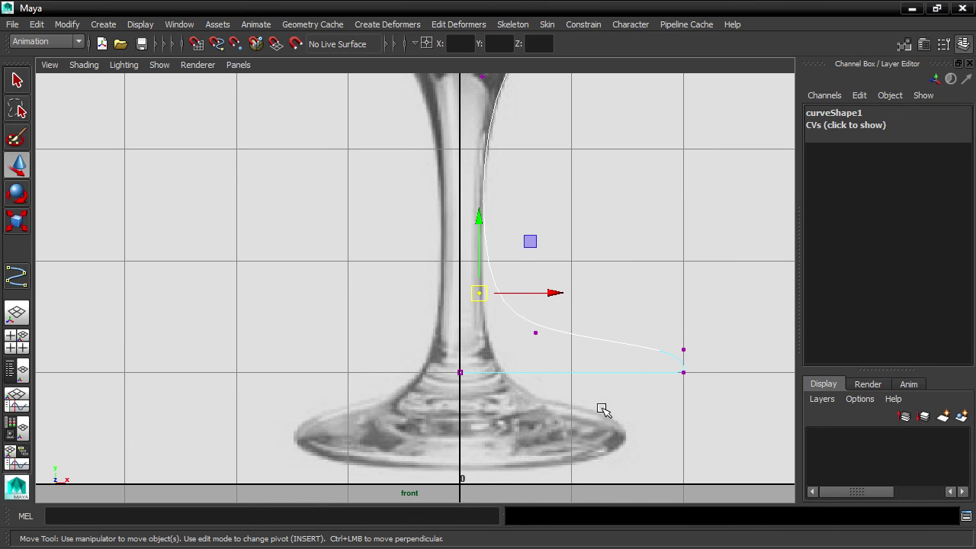
- Lower the foot and lower stem vertices together onto the glass base, and pull the two outer foot vertices in to the foot's edge
left_click_drag(728, 287, 362, 417)
left_click_drag(571, 257, 568, 330)
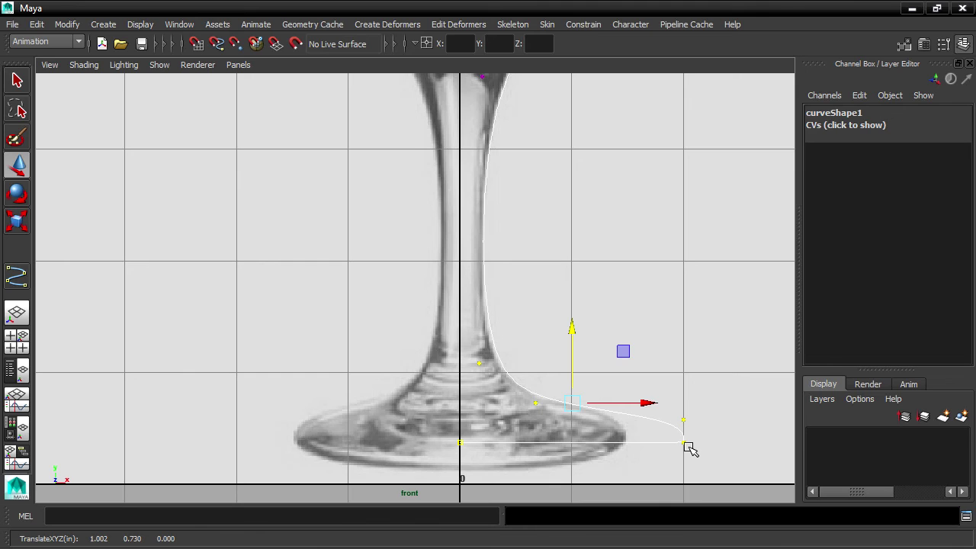
left_click(729, 364)
left_click_drag(584, 355, 750, 466)
left_click_drag(763, 432, 702, 432)
left_click(636, 371)
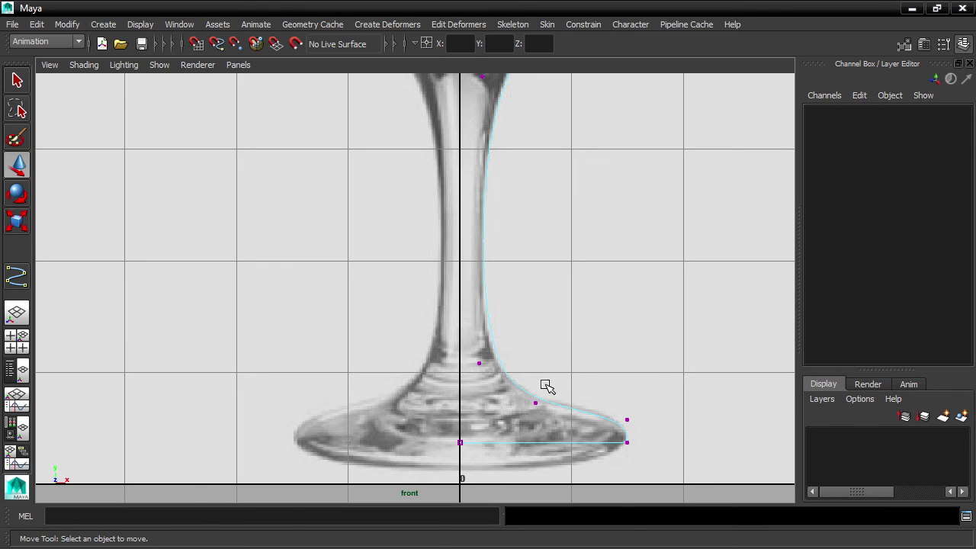
- Move the vertex above the foot to about X 0.55, Y 0.83 and raise the lower stem vertex to about Y 1.14
mouse_move(515, 389)
left_mouse_down()
mouse_move(553, 406)
mouse_move(527, 392)
left_mouse_up()
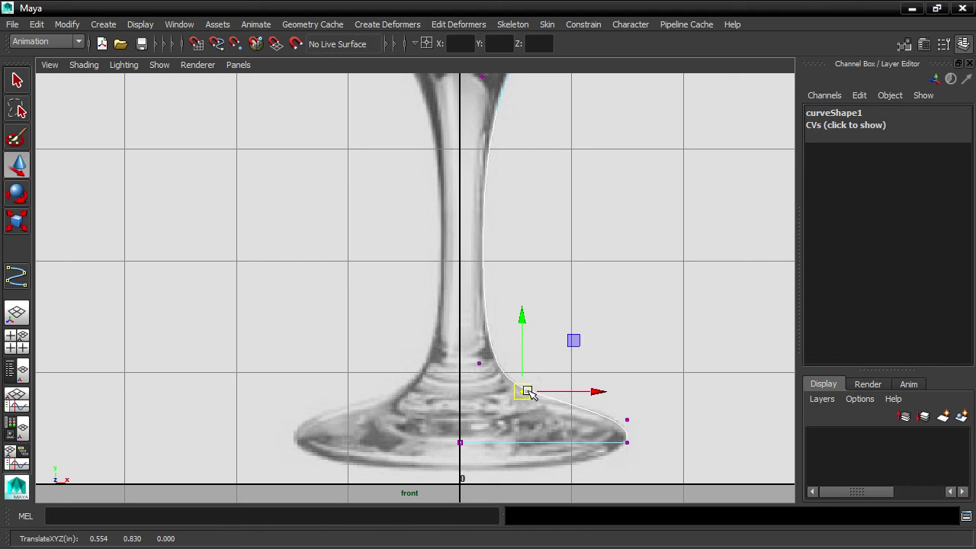
left_click_drag(441, 338, 494, 401)
mouse_move(483, 298)
left_mouse_down()
mouse_move(471, 280)
mouse_move(469, 291)
left_mouse_up()
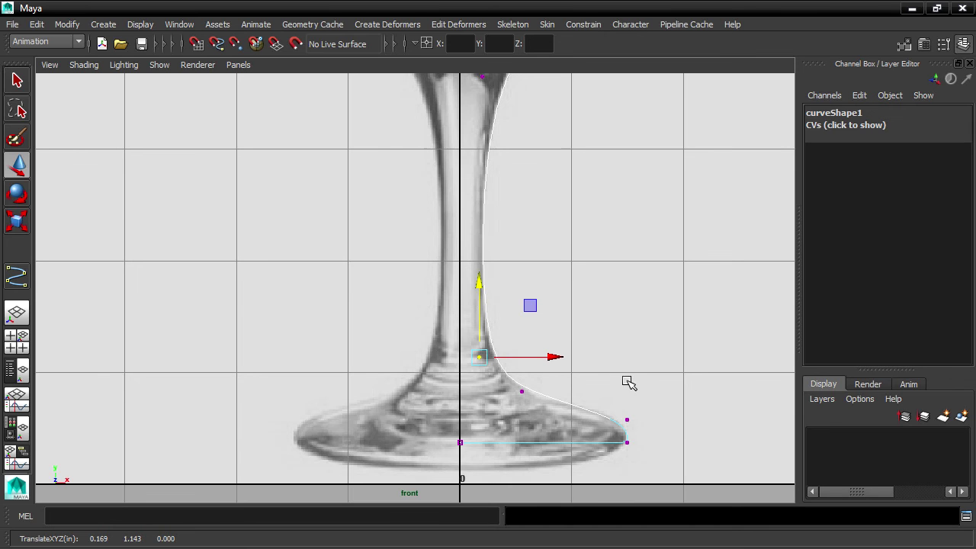
- Shift the inner and outer wall vertices at the bowl's widest part sideways together to fit the reference outline
middle_click_drag(620, 125, 506, 482, "alt")
middle_click_drag(553, 338, 522, 485, "alt")
left_click_drag(447, 303, 536, 369)
left_click_drag(556, 326, 572, 324)
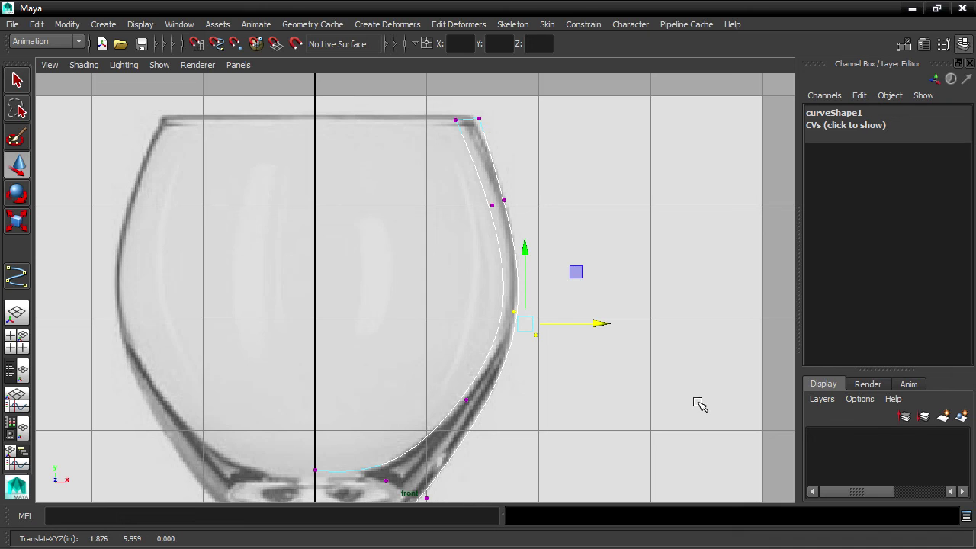
left_click(581, 394)
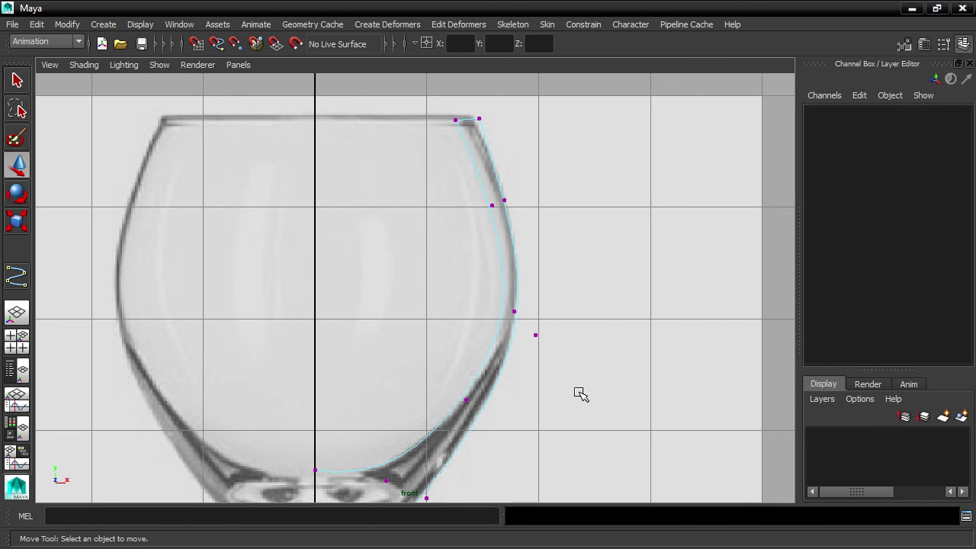
- Try deleting the outer wall vertex at the bowl's widest part, and undo the deletion
left_click_drag(526, 323, 595, 402)
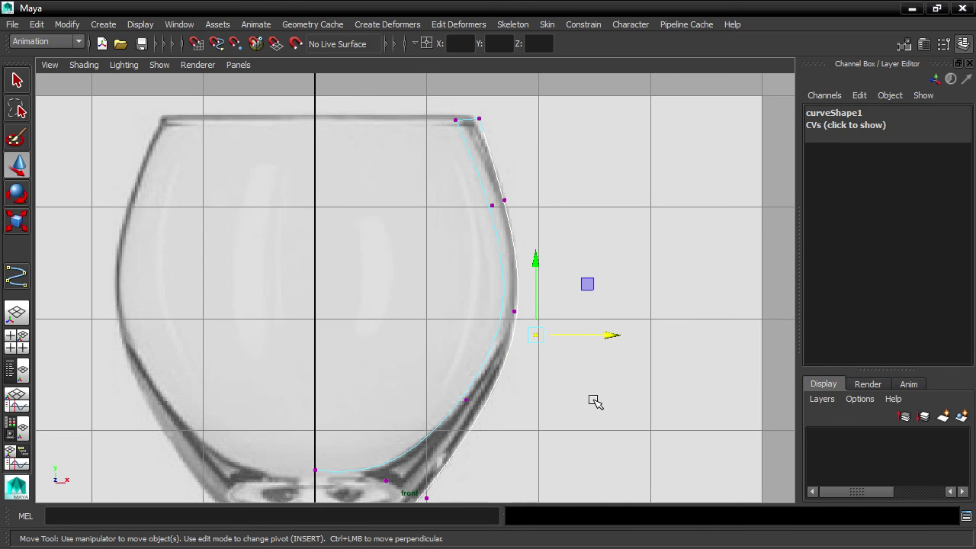
key("Delete")
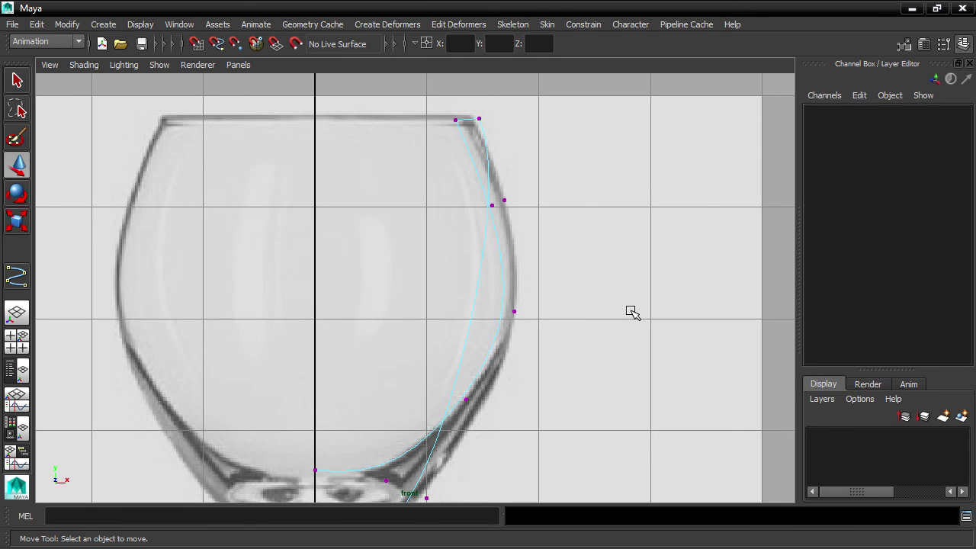
key("ctrl+z")
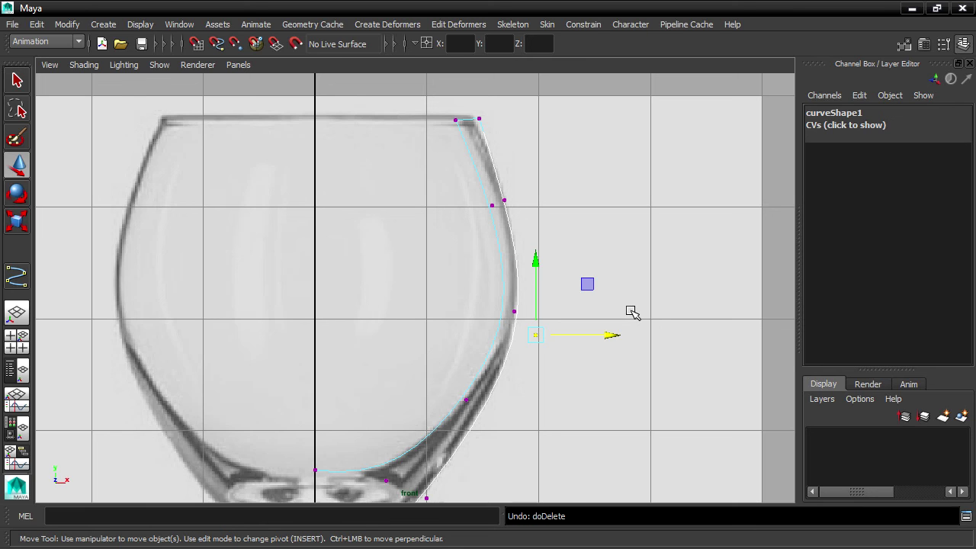
- Switch the curve to curve point selection and mark a curve point about midway along the stem
right_click(506, 363)
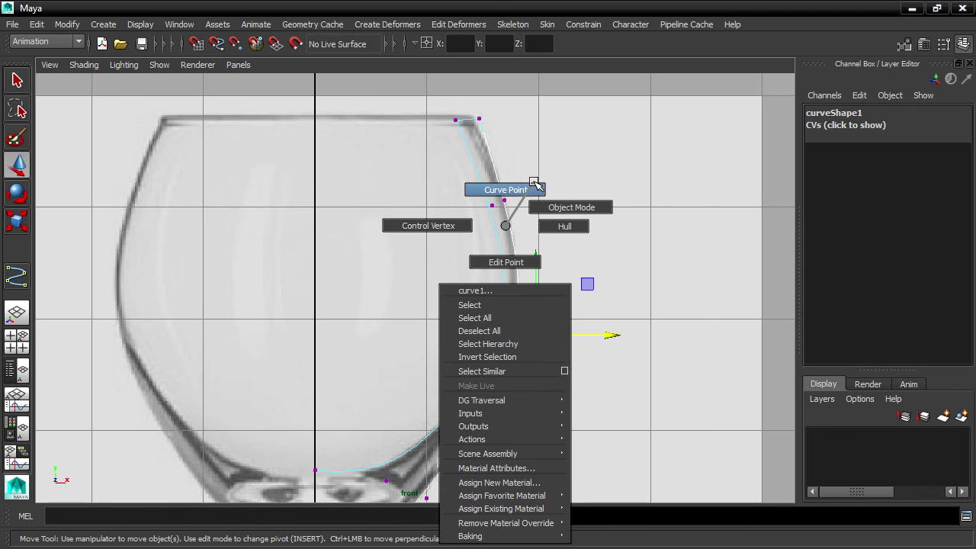
left_click(536, 187)
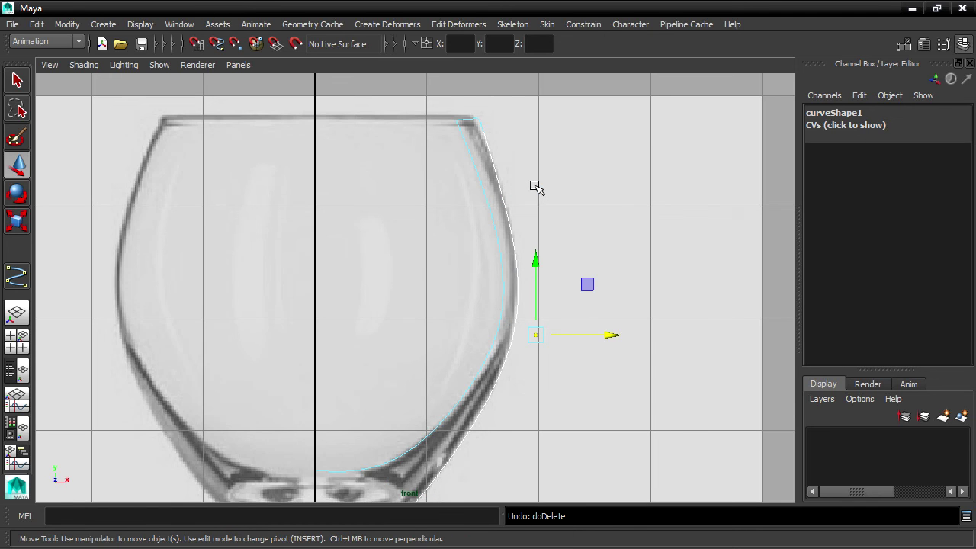
left_click(486, 198)
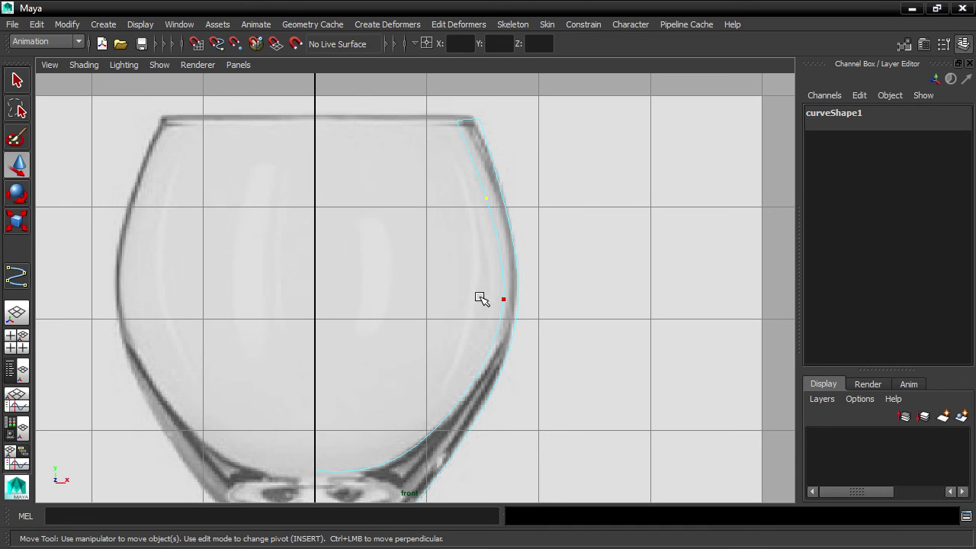
left_click(504, 309)
left_click(481, 184)
middle_click_drag(615, 338, 640, 157, "alt")
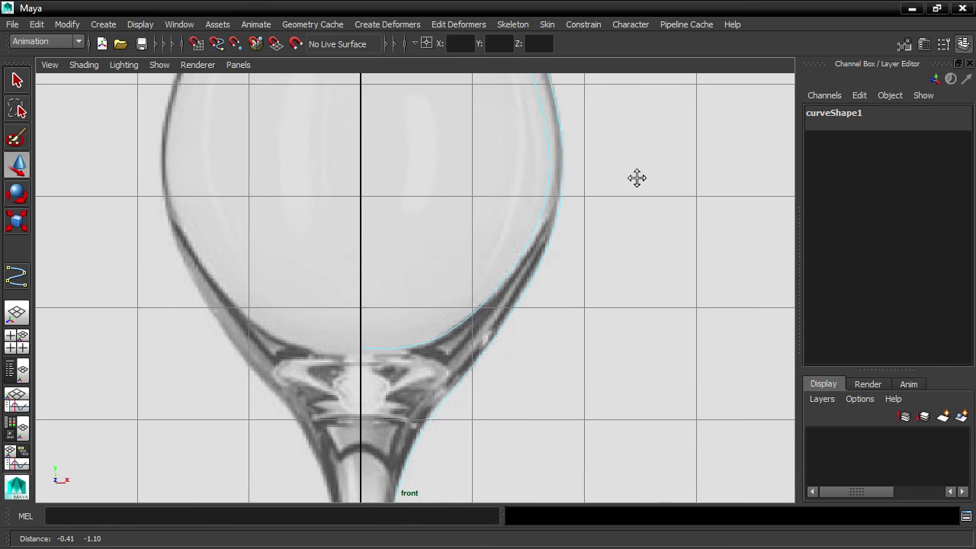
middle_click_drag(542, 312, 556, 99, "alt")
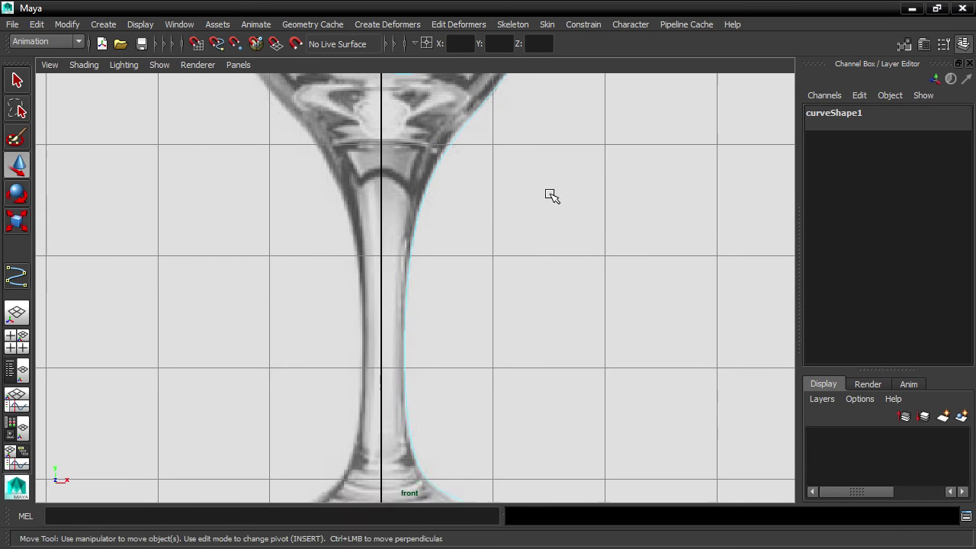
middle_click_drag(541, 208, 541, 192, "alt")
left_click(402, 311)
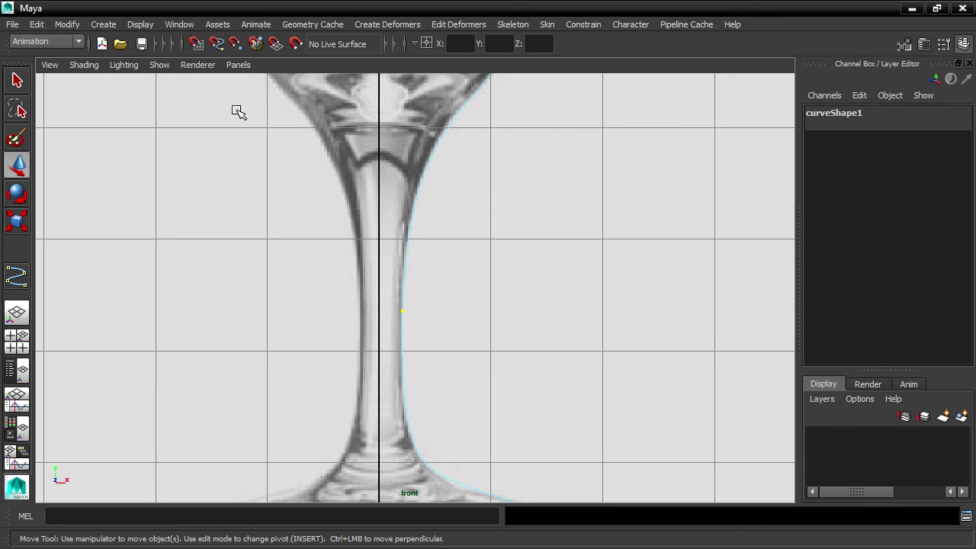
- Change to the Surfaces menu set and insert a knot at the marked stem point
left_click(32, 46)
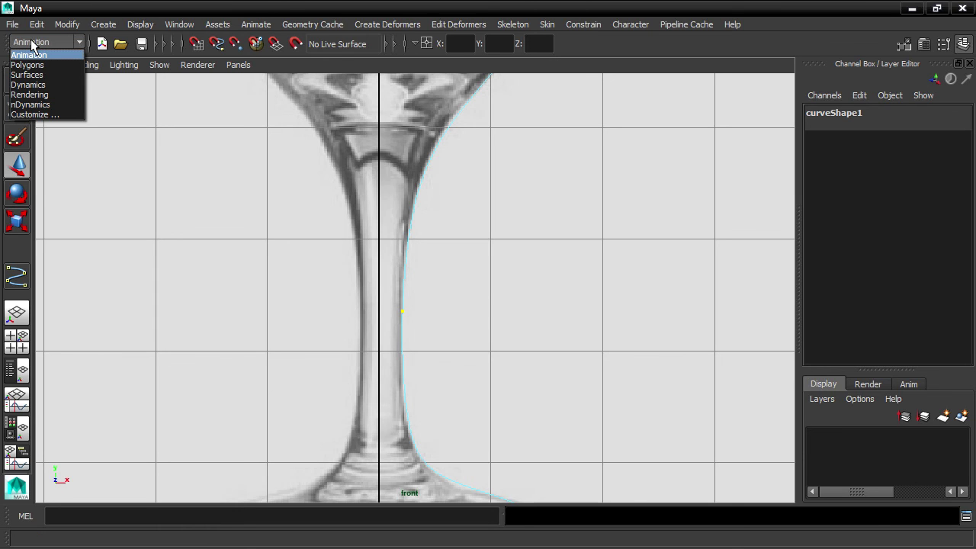
left_click(54, 75)
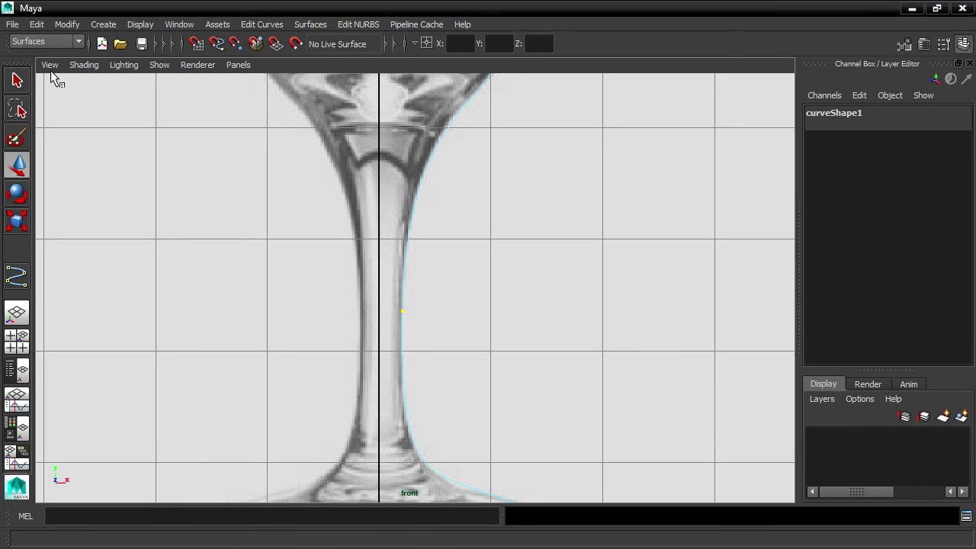
left_click(263, 24)
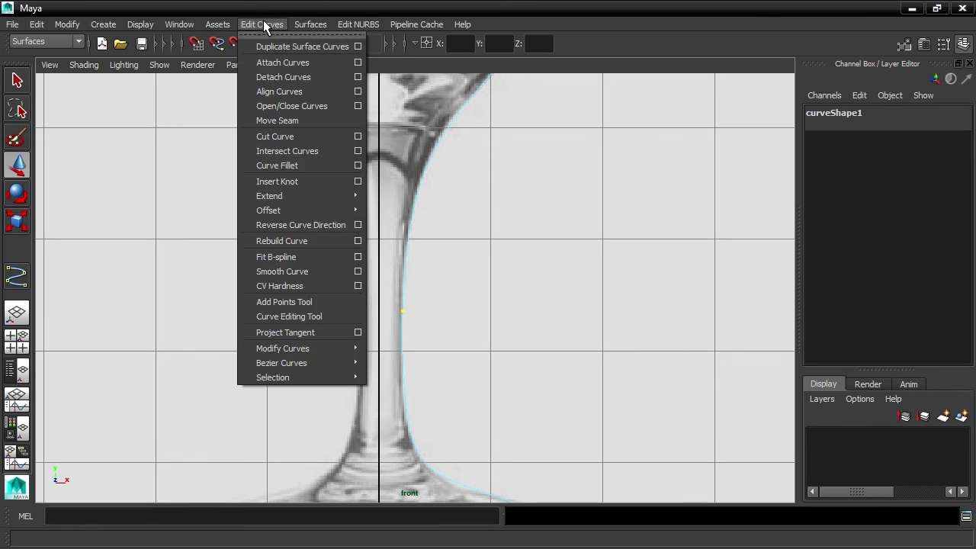
left_click(327, 181)
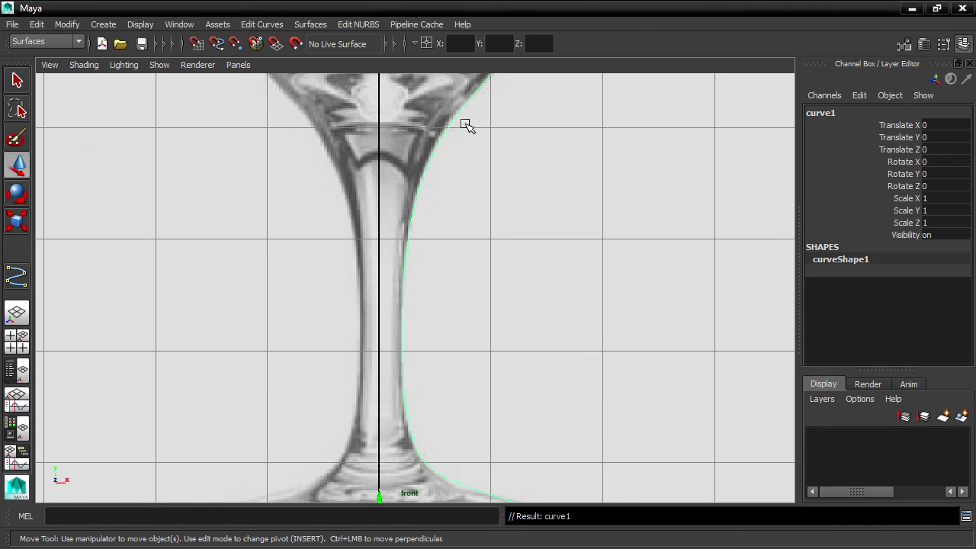
- Display the curve's control vertices again and nudge the mid-stem vertex horizontally to about X 0.19
right_click(405, 295)
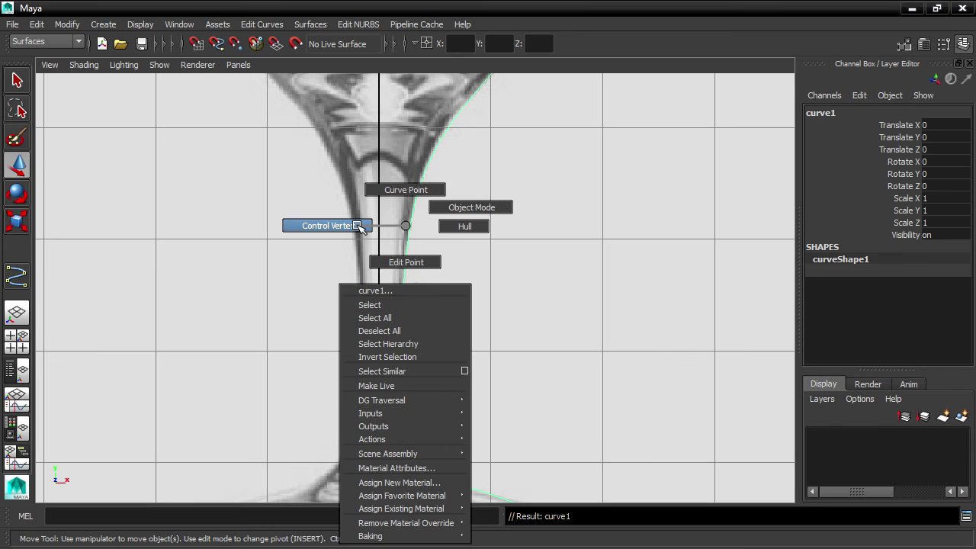
right_click_drag(405, 226, 357, 226)
left_click_drag(382, 285, 427, 330)
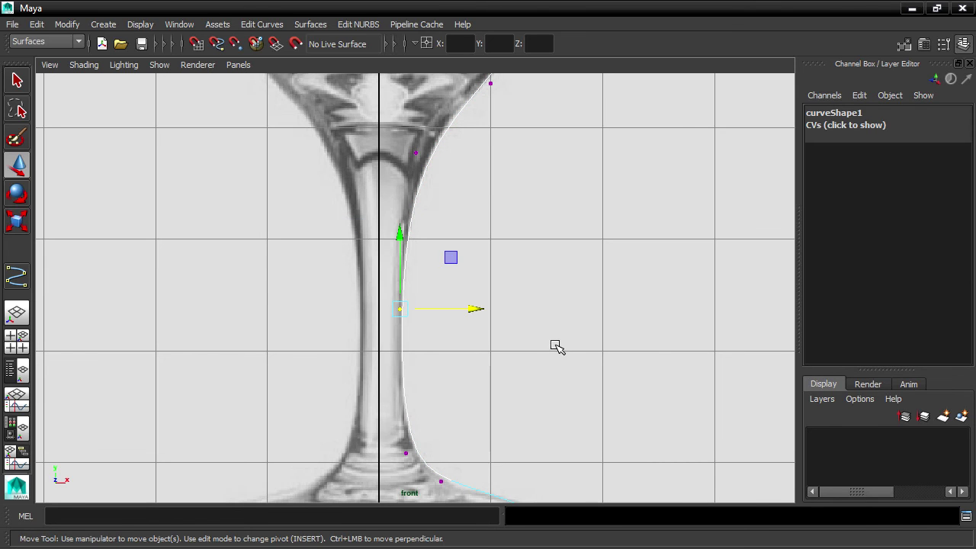
left_click_drag(477, 311, 475, 310)
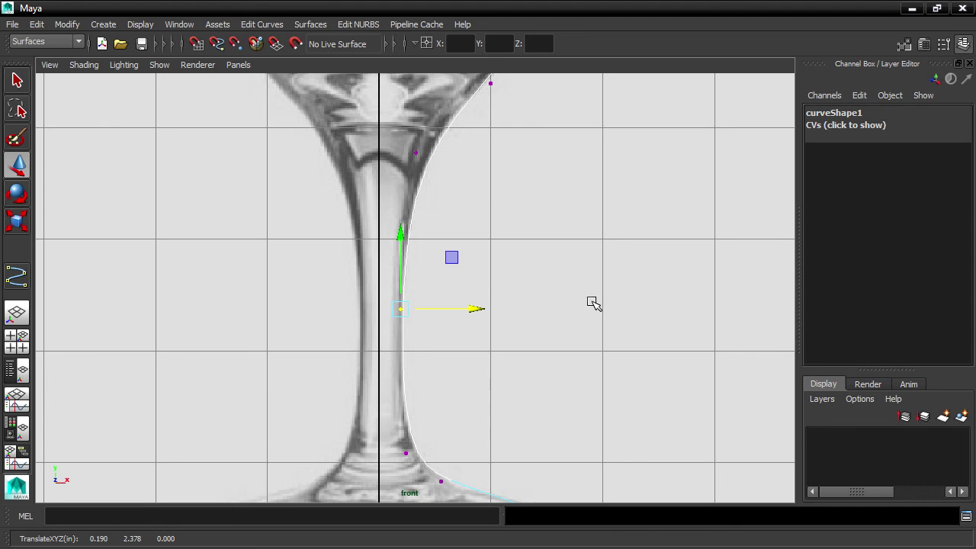
- Move the outer rim vertex at the top of the bowl closer to the inner one, at about X 1.41, Y 7.83
middle_click_drag(615, 129, 534, 504, "alt")
left_click_drag(428, 115, 461, 121)
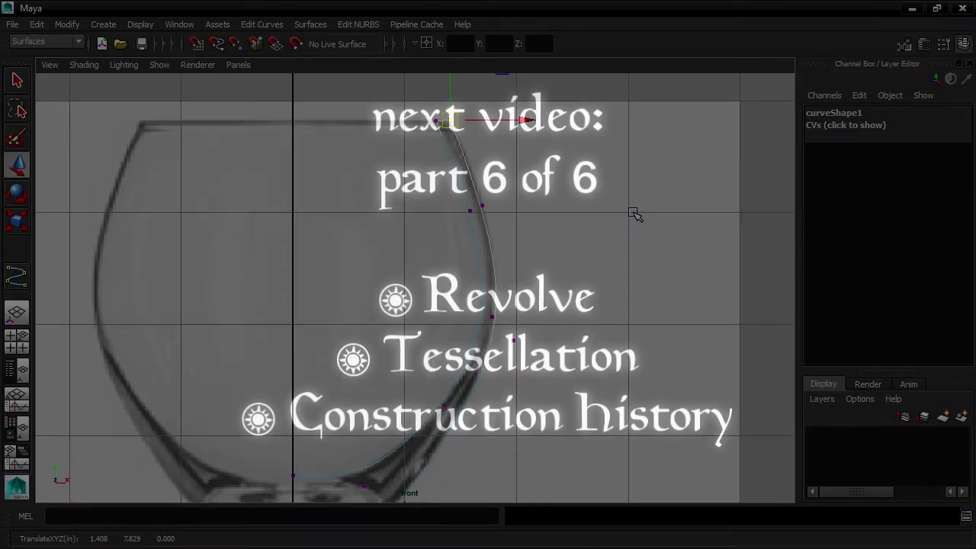